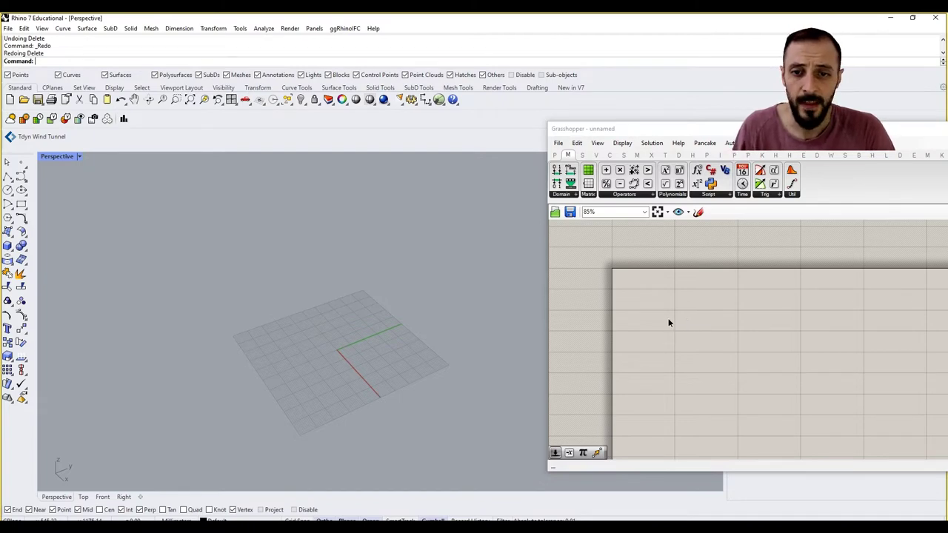
# Add a Line SDL component to the Grasshopper canvas
pyautogui.doubleClick(668, 318)
pyautogui.write('sdl')
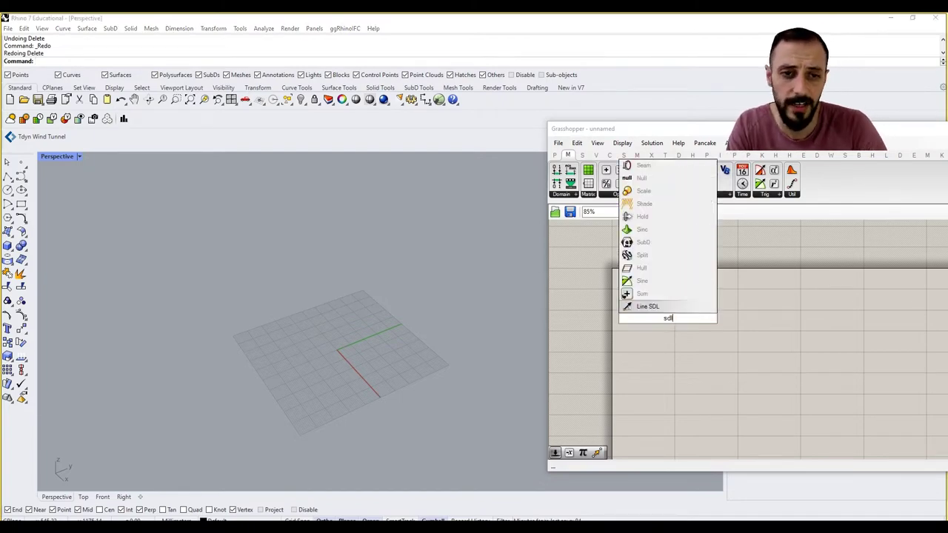
pyautogui.click(661, 310)
pyautogui.moveTo(676, 320); pyautogui.dragTo(721, 318)
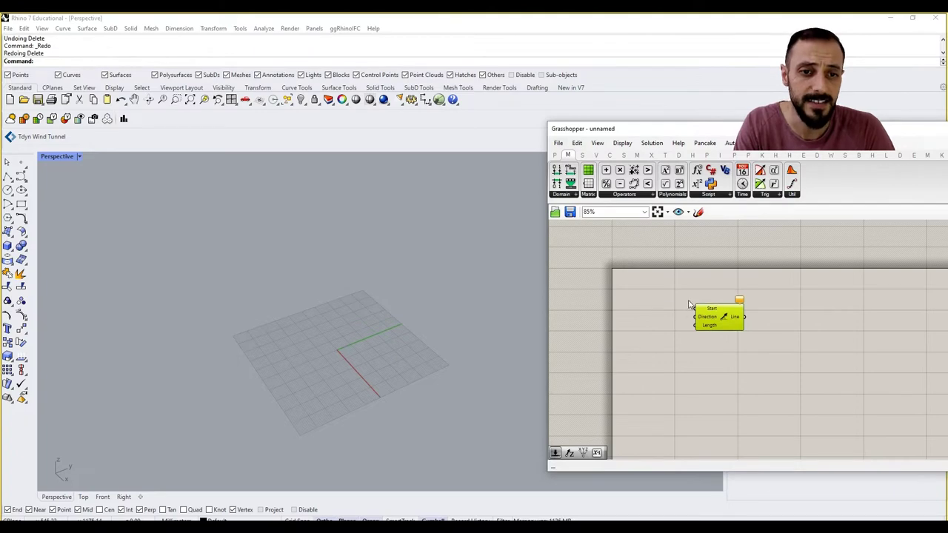
pyautogui.click(688, 305)
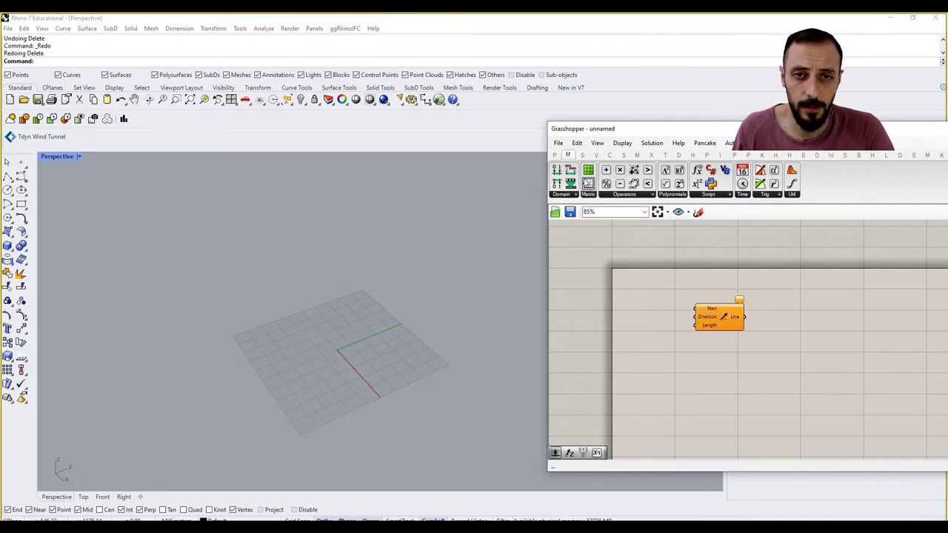
# Add a Construct Point component and wire its Point output to the Start input of Line SDL
pyautogui.click(595, 155)
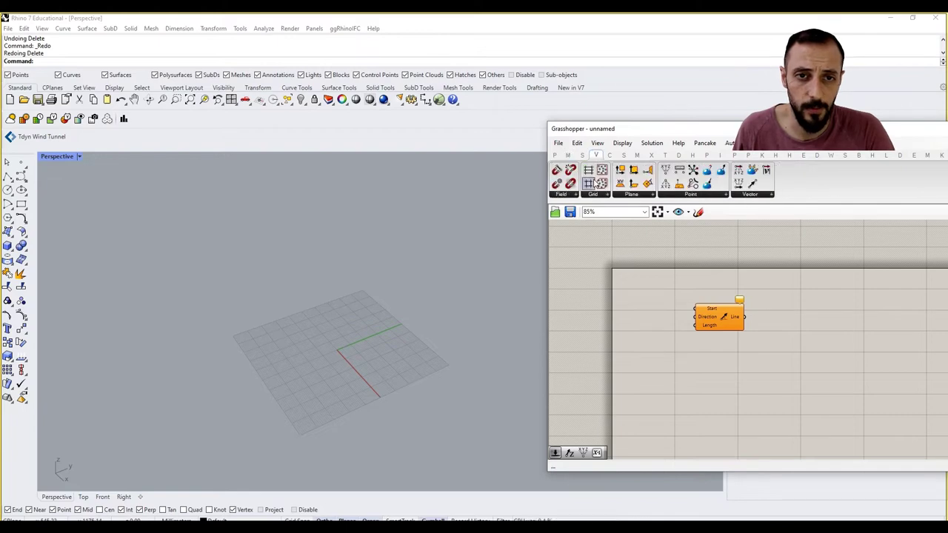
pyautogui.click(684, 195)
pyautogui.moveTo(688, 212); pyautogui.dragTo(741, 312)
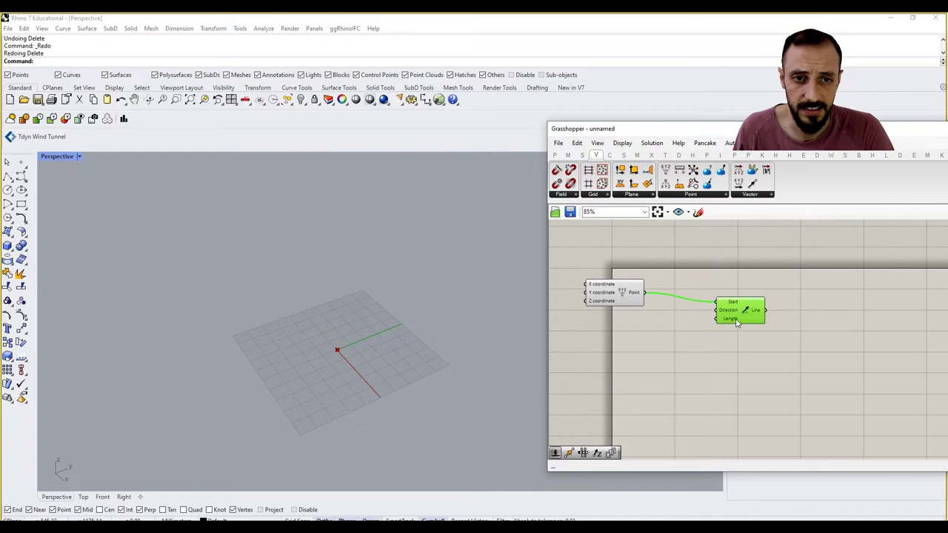
# Create a number slider with the value 50000 and wire it to the Length input of Line SDL
pyautogui.doubleClick(671, 355)
pyautogui.write('500')
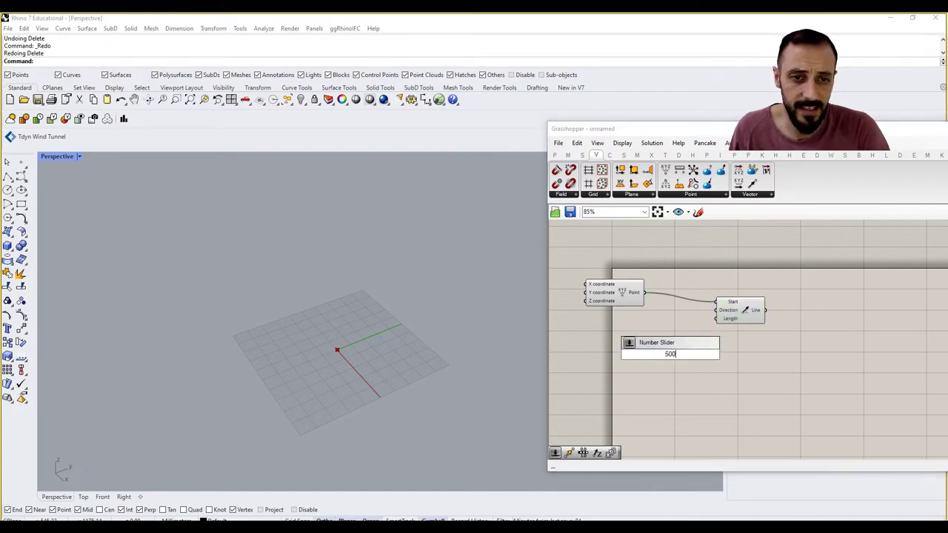
pyautogui.write('00')
pyautogui.press('Return')
pyautogui.moveTo(710, 354); pyautogui.dragTo(717, 320)
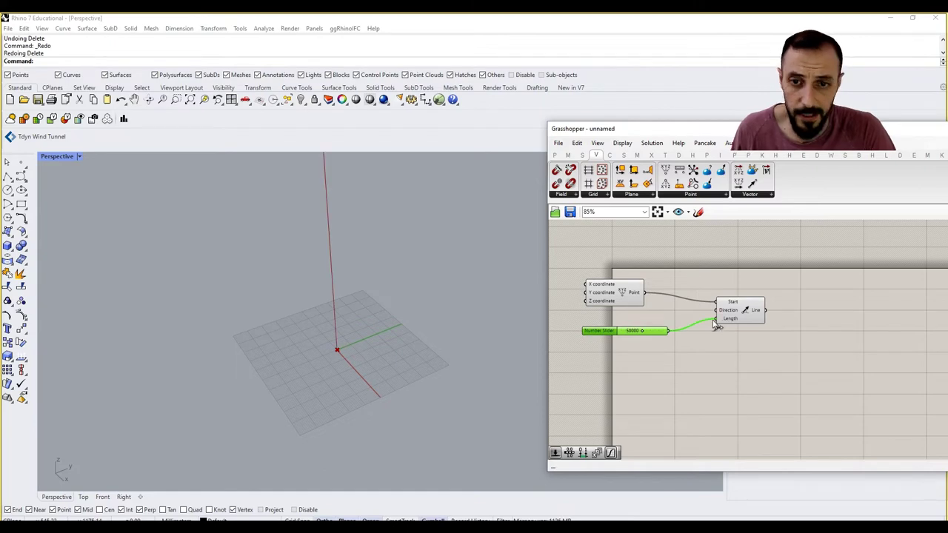
pyautogui.click(334, 342)
pyautogui.scroll(-12, 337, 355)
pyautogui.scroll(-4, 344, 343)
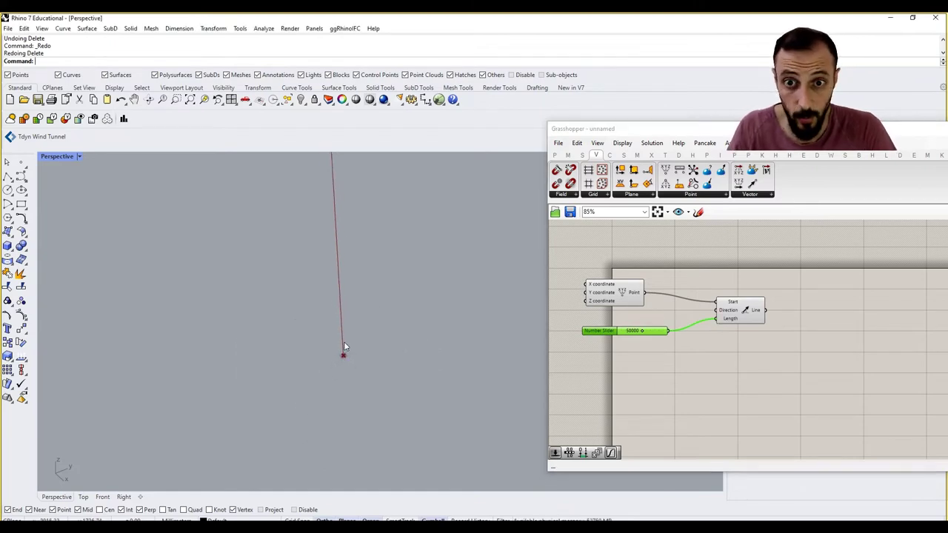
pyautogui.keyDown('shift'); pyautogui.moveTo(351, 353); pyautogui.dragTo(353, 388, button='right'); pyautogui.keyUp('shift')
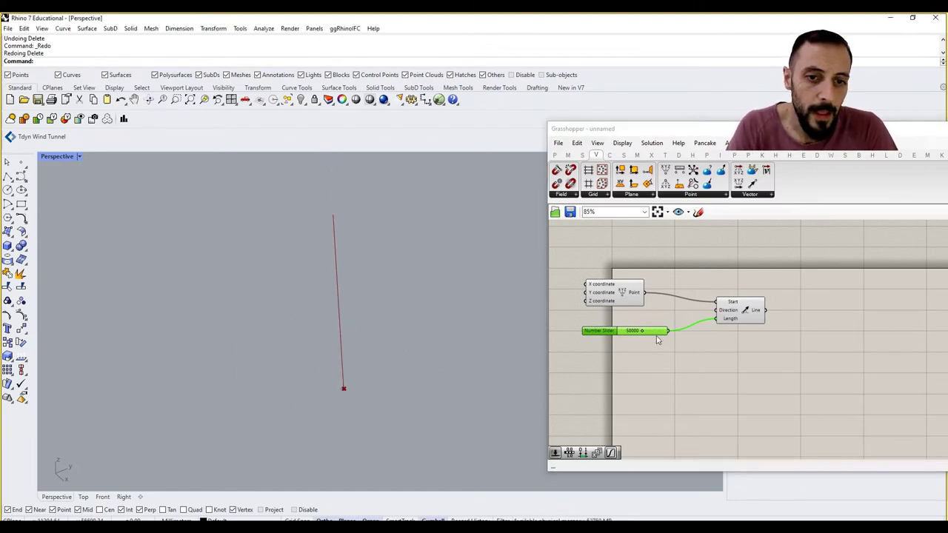
# Try dividing the line with a Divide Curve component fed by the Line output, and delete the component
pyautogui.moveTo(656, 339); pyautogui.dragTo(650, 339)
pyautogui.click(730, 354)
pyautogui.moveTo(736, 344); pyautogui.dragTo(703, 351, button='right')
pyautogui.doubleClick(771, 358)
pyautogui.write('divide')
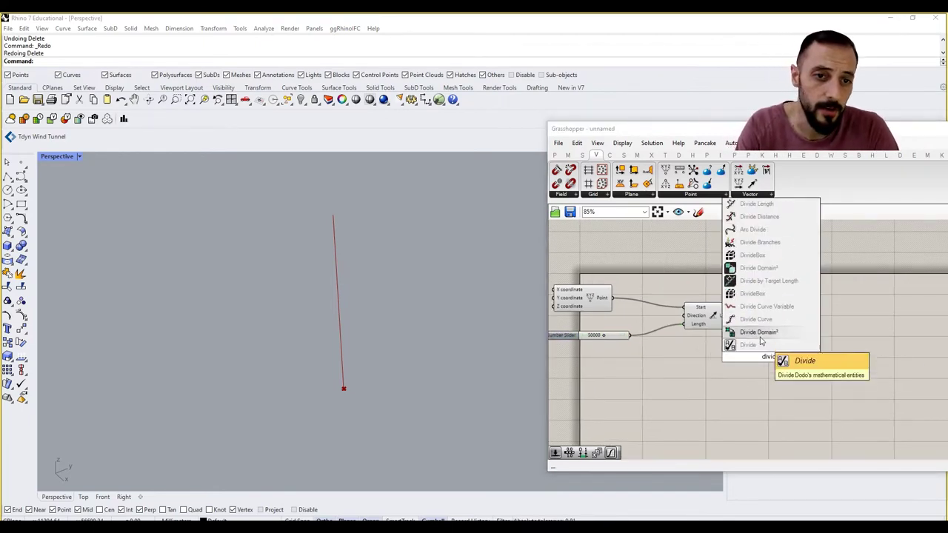
pyautogui.click(758, 332)
pyautogui.moveTo(761, 358); pyautogui.dragTo(790, 334)
pyautogui.moveTo(734, 317); pyautogui.dragTo(784, 318)
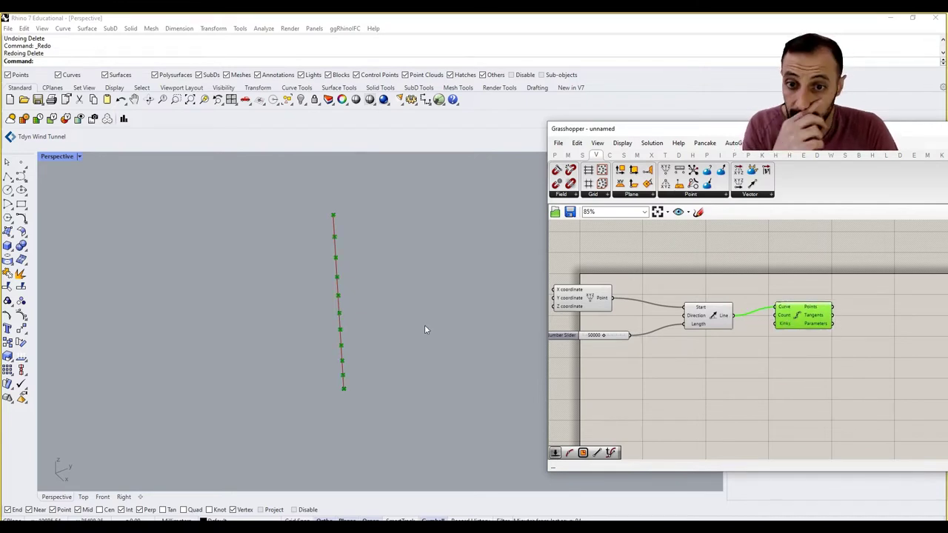
pyautogui.scroll(2, 339, 244)
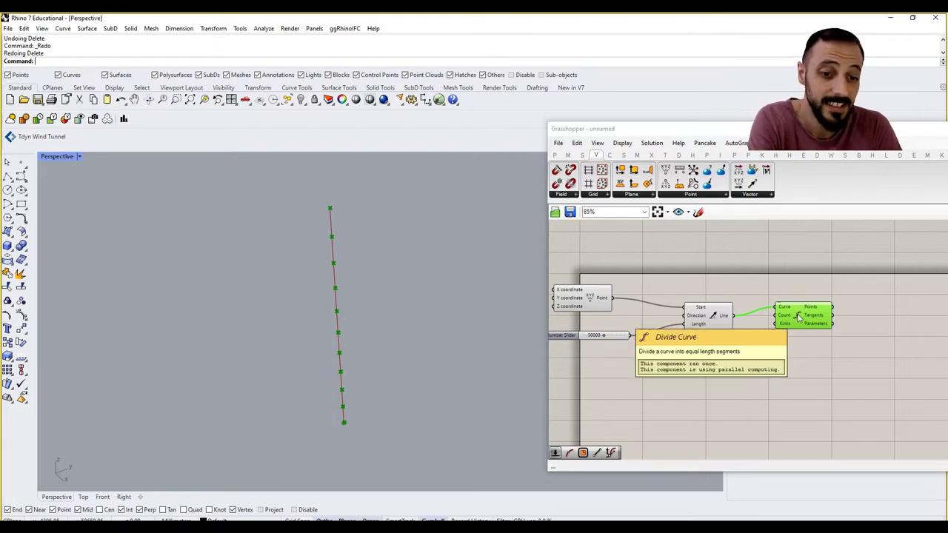
pyautogui.press('Delete')
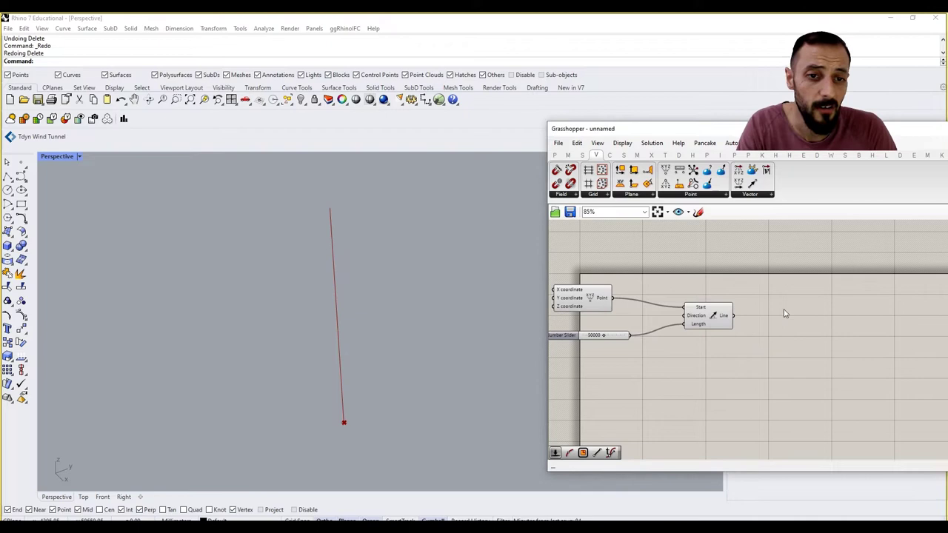
# Add a Graph Mapper component below the Line SDL component
pyautogui.doubleClick(745, 370)
pyautogui.write('graph')
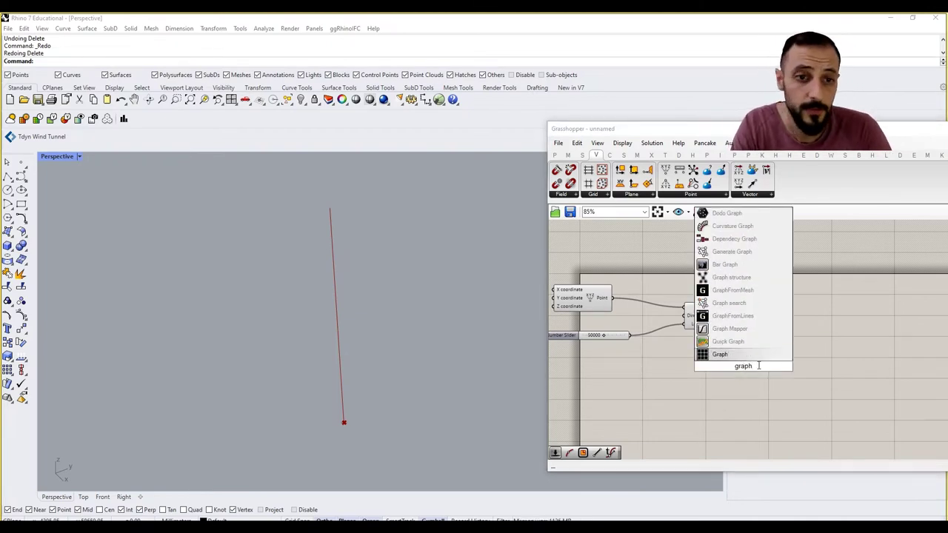
pyautogui.click(742, 333)
pyautogui.moveTo(743, 365); pyautogui.dragTo(762, 402)
pyautogui.click(698, 380)
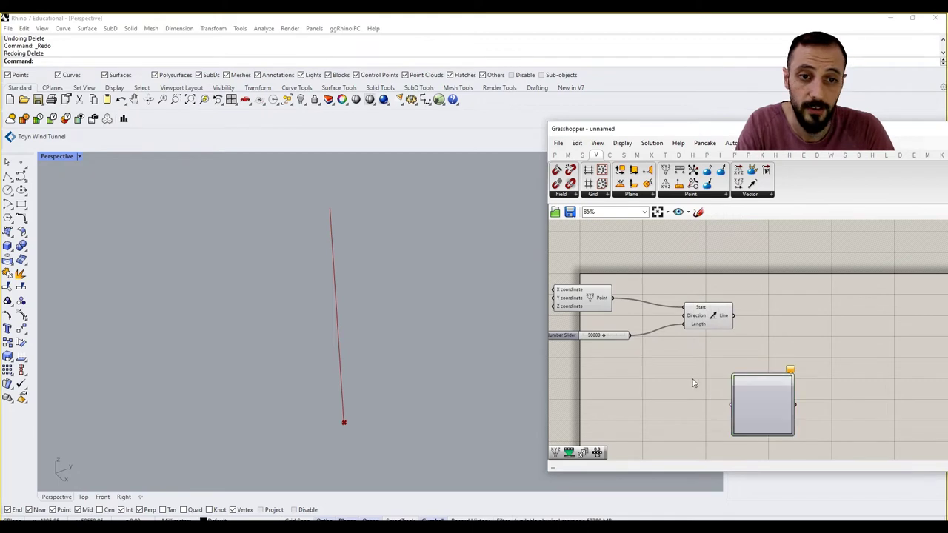
# Add a Range component and wire its Range output to the Graph Mapper input
pyautogui.doubleClick(660, 396)
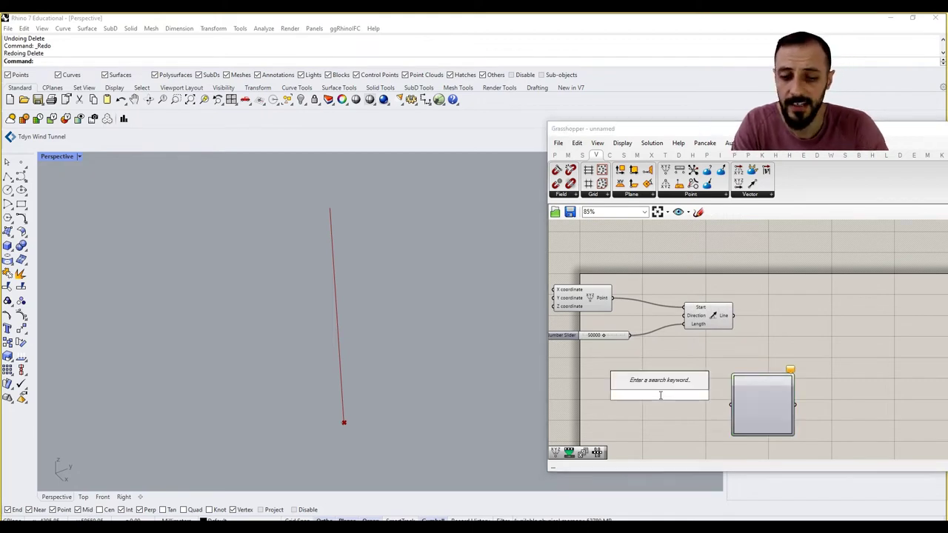
pyautogui.write('range')
pyautogui.click(664, 384)
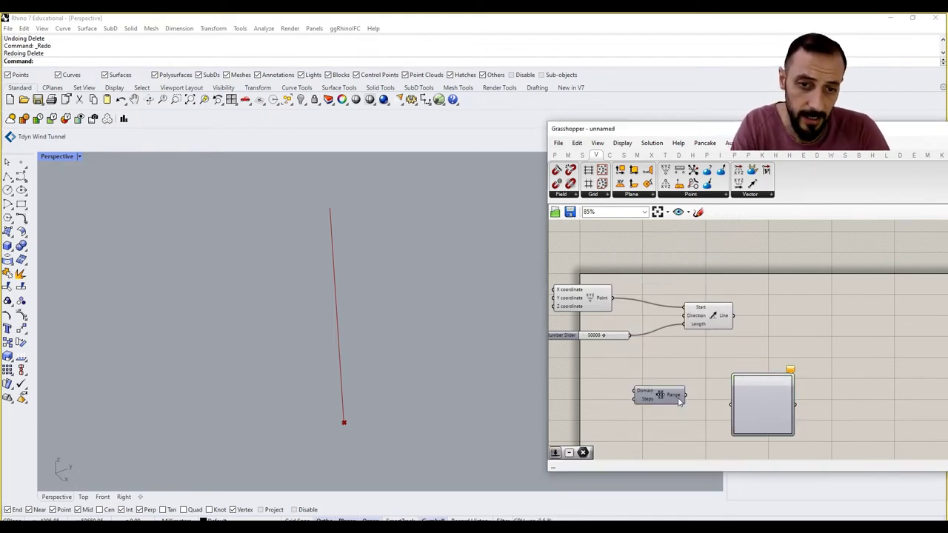
pyautogui.moveTo(686, 395); pyautogui.dragTo(731, 405)
# Create a number slider with the value 9 and wire it to the Steps input of Range
pyautogui.moveTo(675, 410); pyautogui.dragTo(716, 407, button='right')
pyautogui.doubleClick(616, 410)
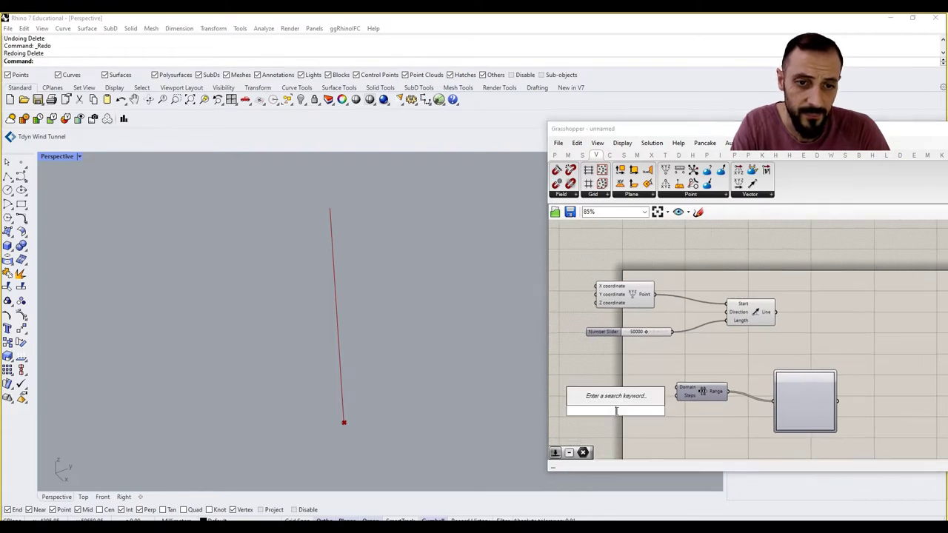
pyautogui.write('9')
pyautogui.press('Return')
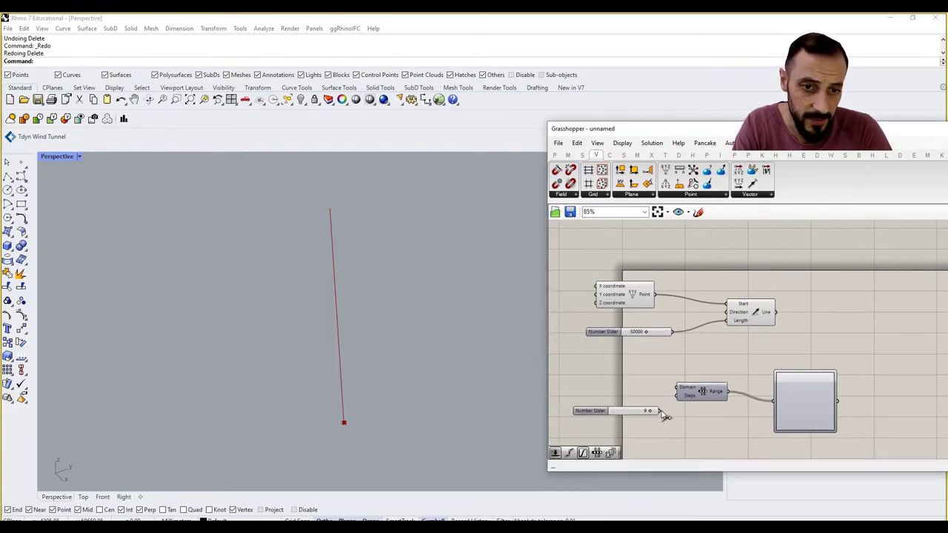
pyautogui.moveTo(659, 411); pyautogui.dragTo(677, 395)
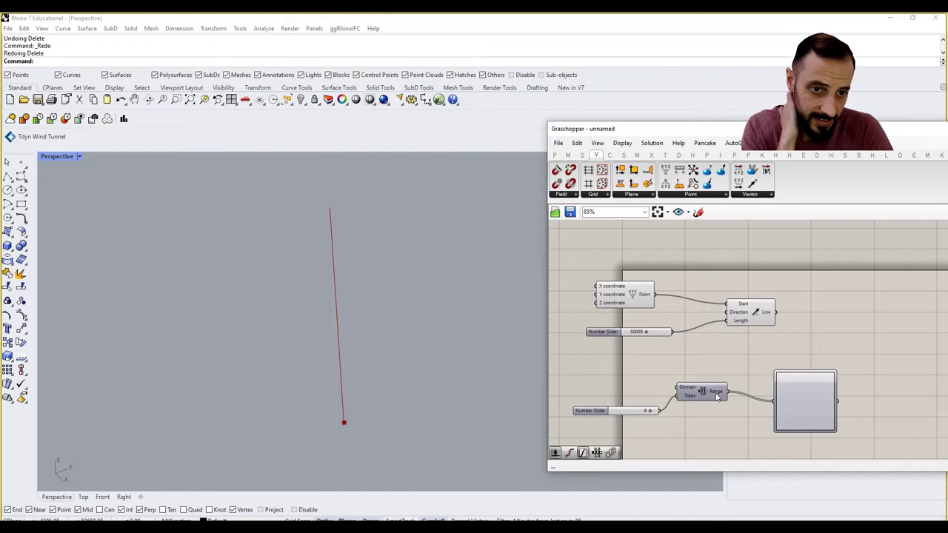
# Set the graph type of the Graph Mapper to Power
pyautogui.moveTo(802, 386); pyautogui.dragTo(751, 390, button='right')
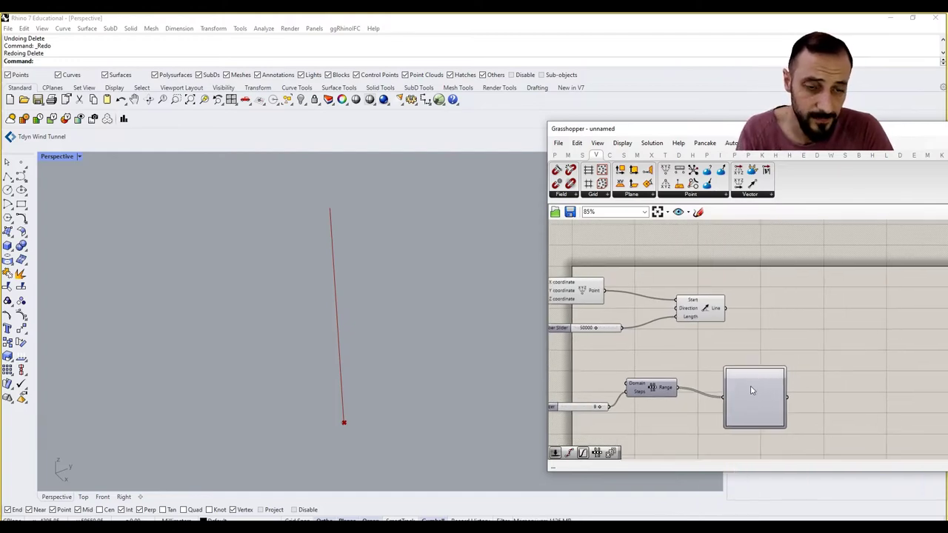
pyautogui.rightClick(750, 389)
pyautogui.moveTo(798, 507)
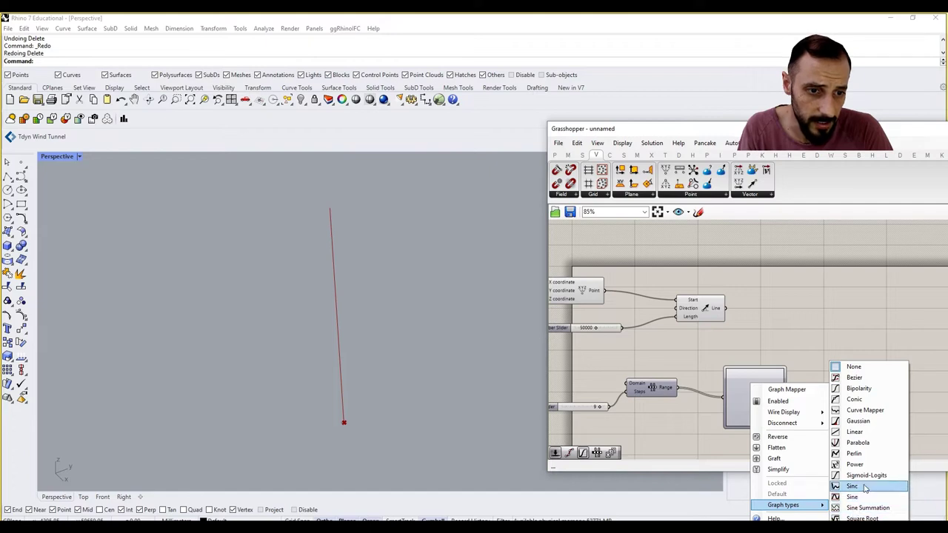
pyautogui.click(855, 464)
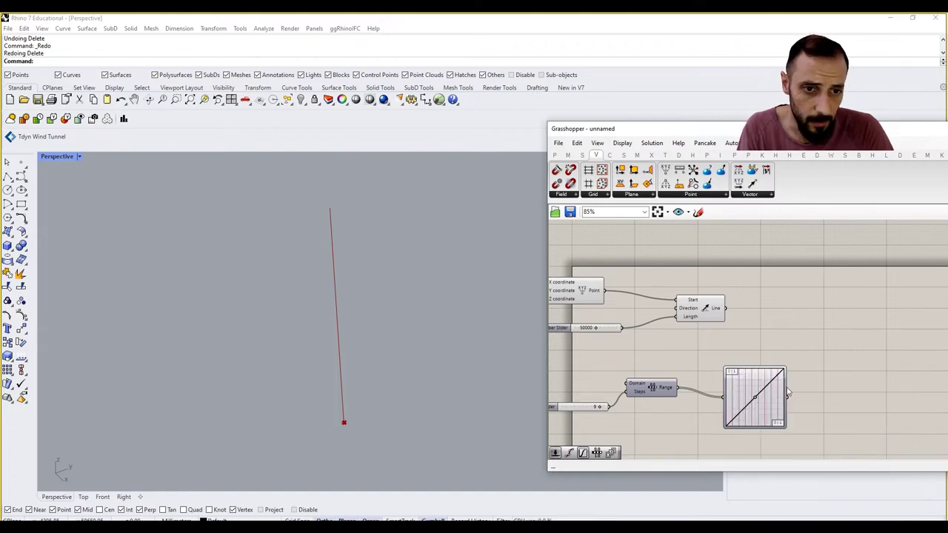
pyautogui.scroll(3, 755, 370)
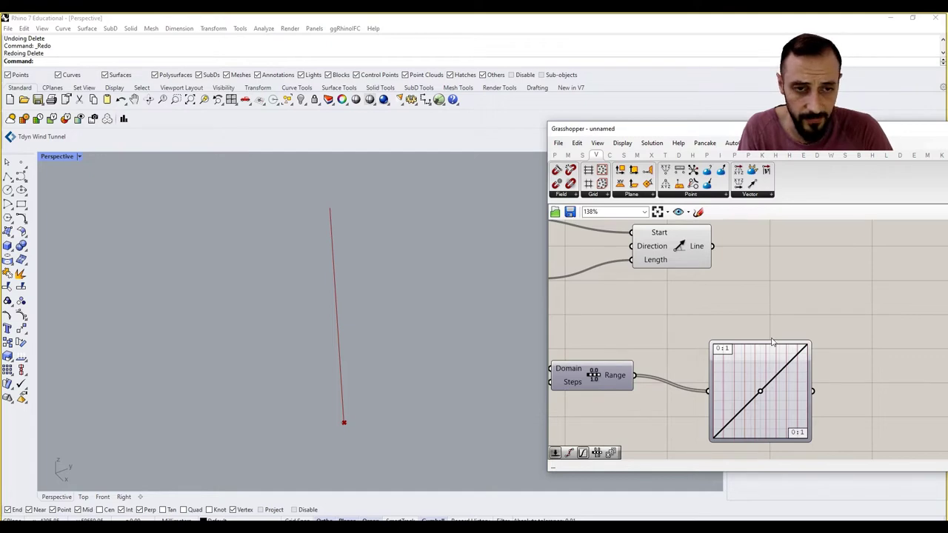
pyautogui.scroll(-4, 774, 333)
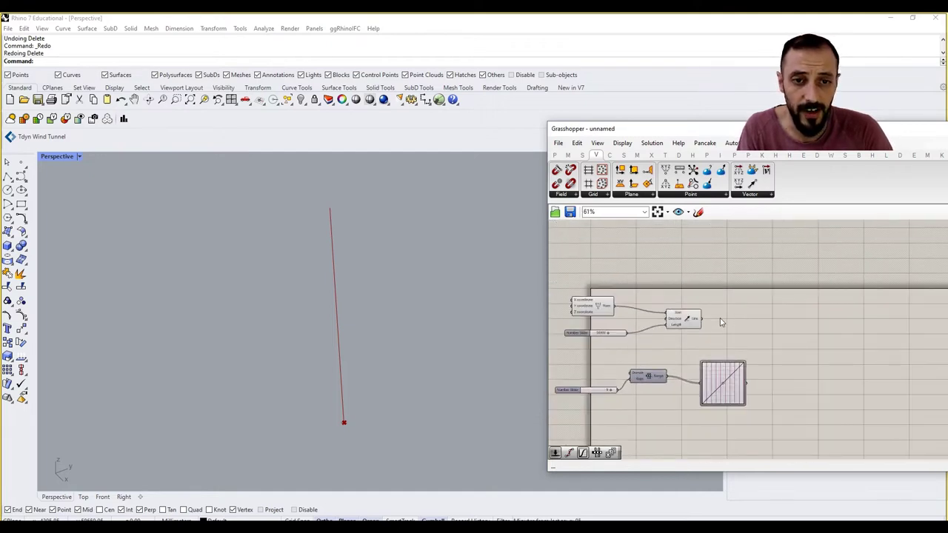
# Try a Divide Curve component on the Line output once more, and delete it from the canvas
pyautogui.scroll(1, 722, 322)
pyautogui.click(696, 320)
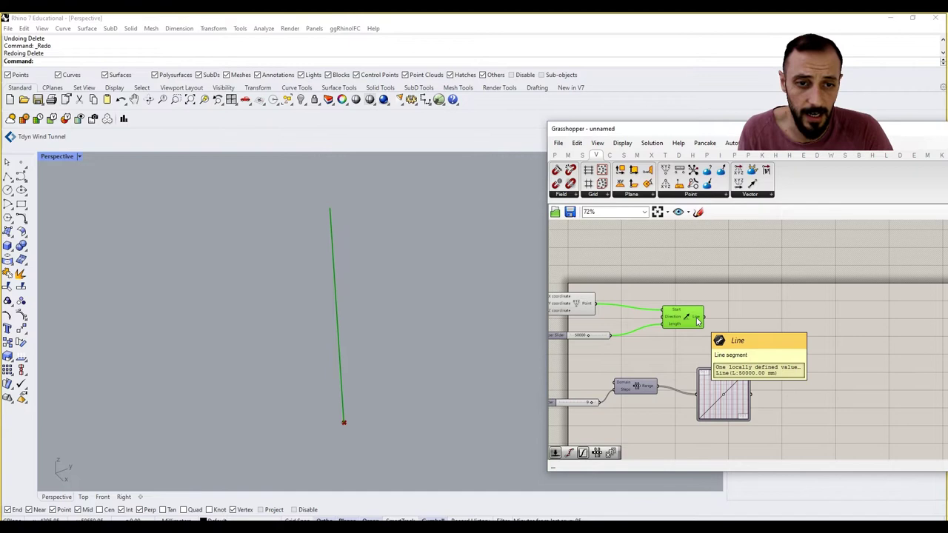
pyautogui.doubleClick(748, 321)
pyautogui.write('divide')
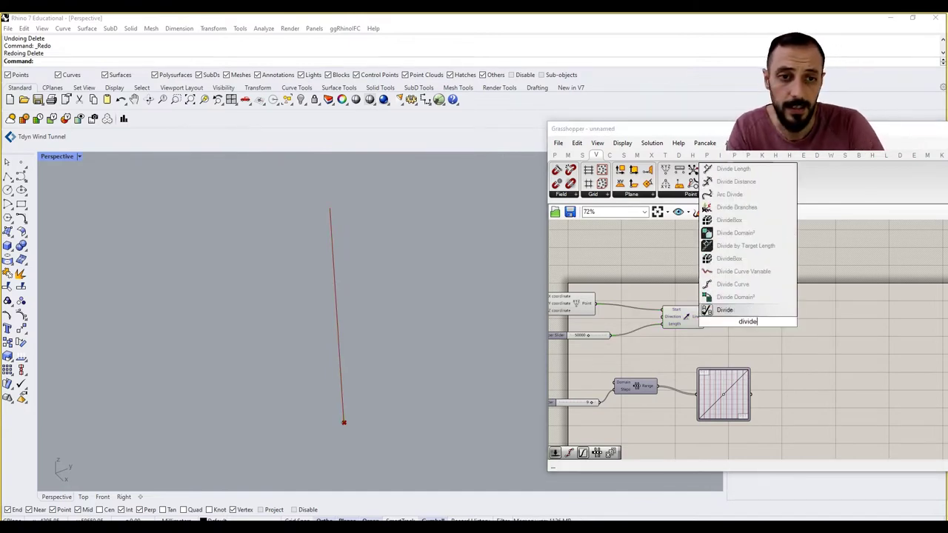
pyautogui.click(727, 308)
pyautogui.moveTo(704, 318); pyautogui.dragTo(738, 319)
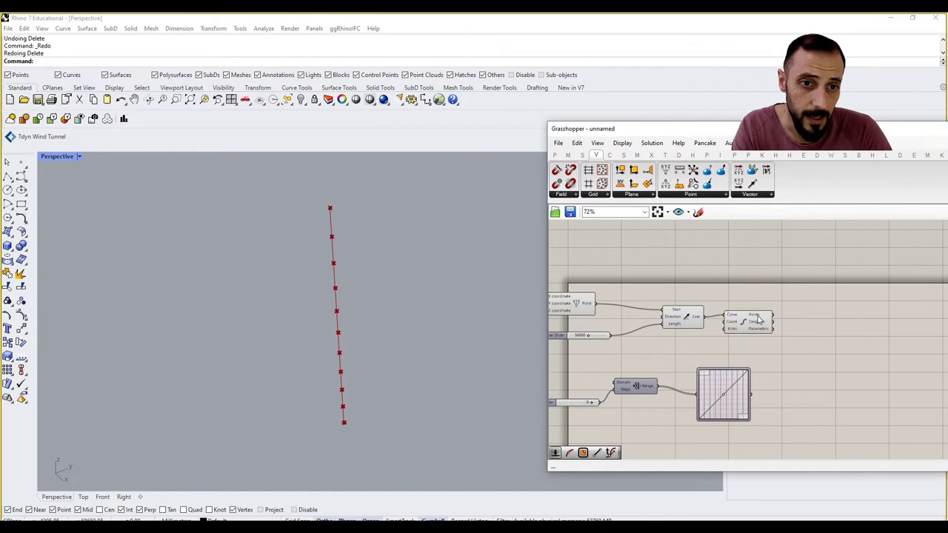
pyautogui.moveTo(759, 320)
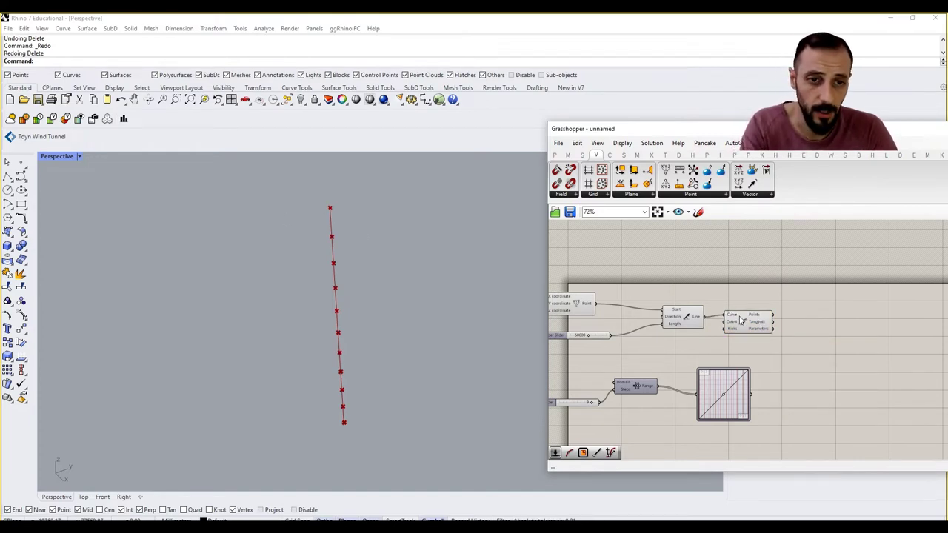
pyautogui.press('Delete')
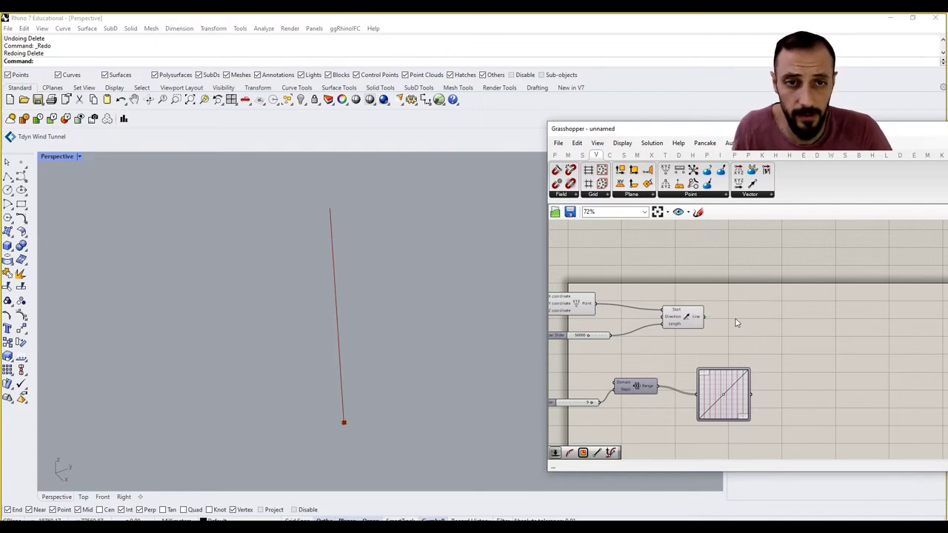
# Add an Evaluate Curve component beside the Line SDL component
pyautogui.click(609, 157)
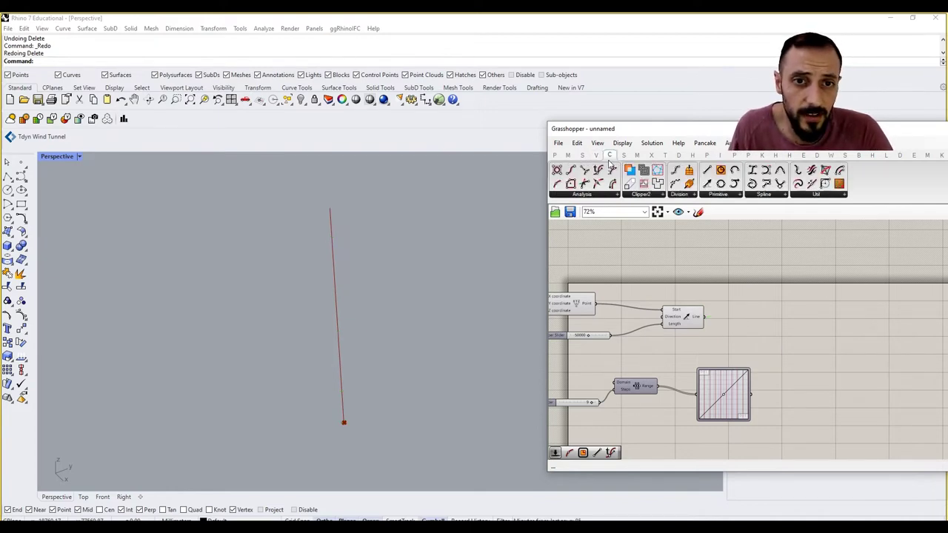
pyautogui.click(607, 197)
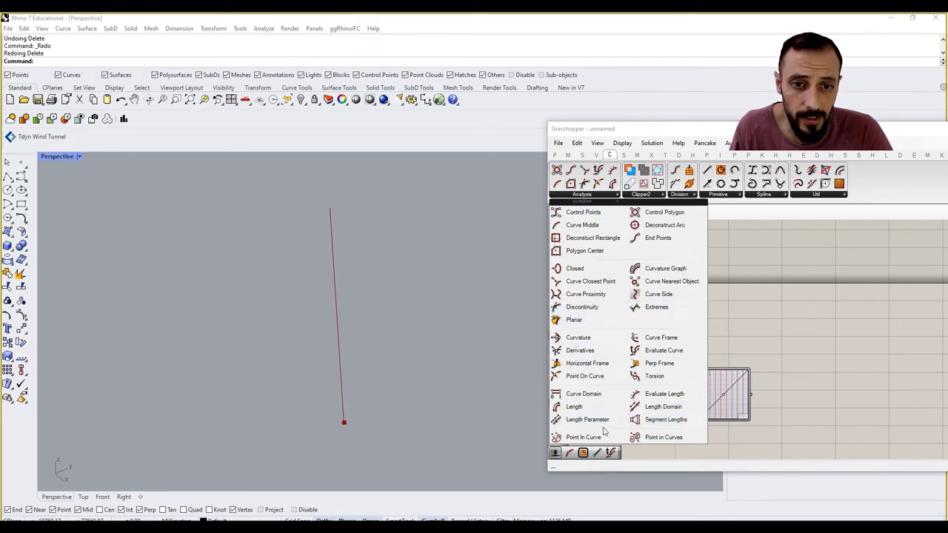
pyautogui.click(663, 351)
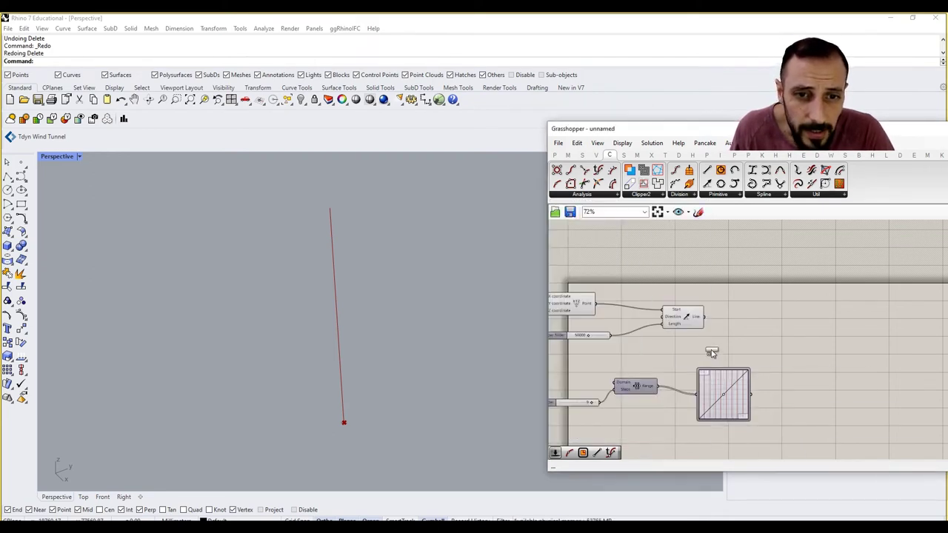
pyautogui.click(768, 311)
pyautogui.moveTo(768, 311); pyautogui.dragTo(789, 322)
pyautogui.click(726, 310)
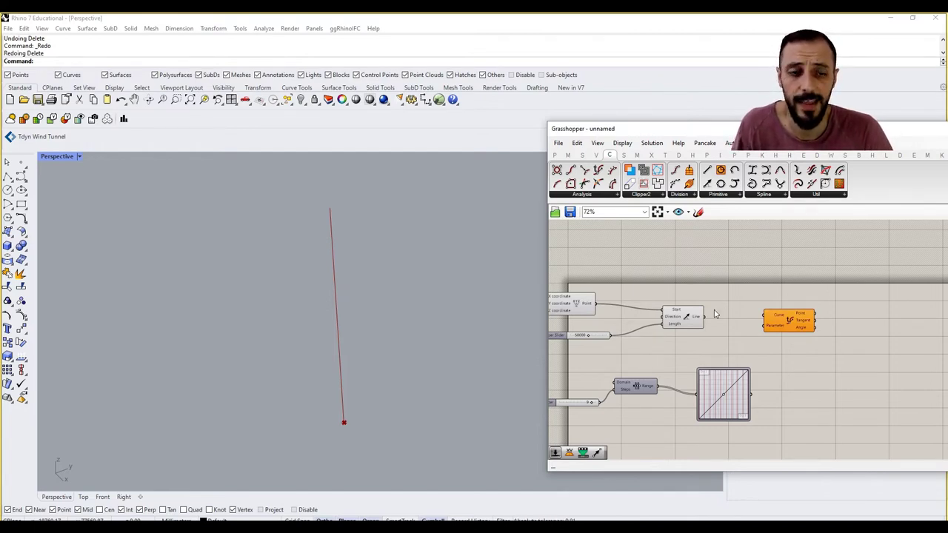
pyautogui.moveTo(698, 319)
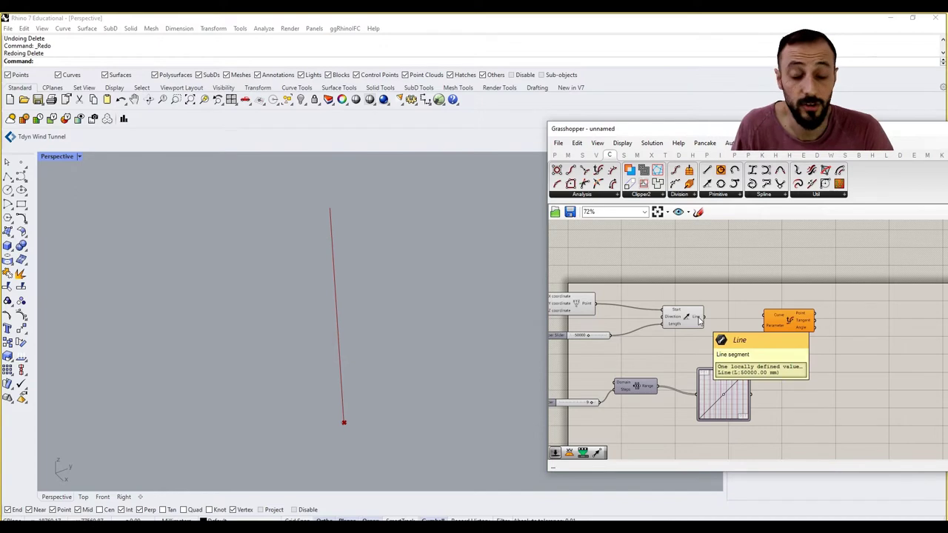
# Reparameterize the Curve input of Evaluate Curve, wire the Line output into it, and wire the Graph Mapper output into Parameter
pyautogui.rightClick(775, 318)
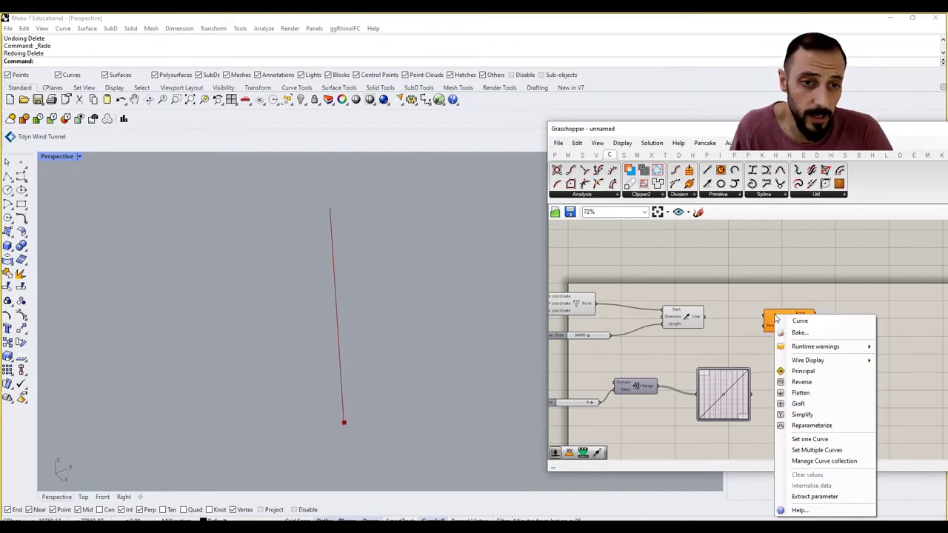
pyautogui.click(793, 426)
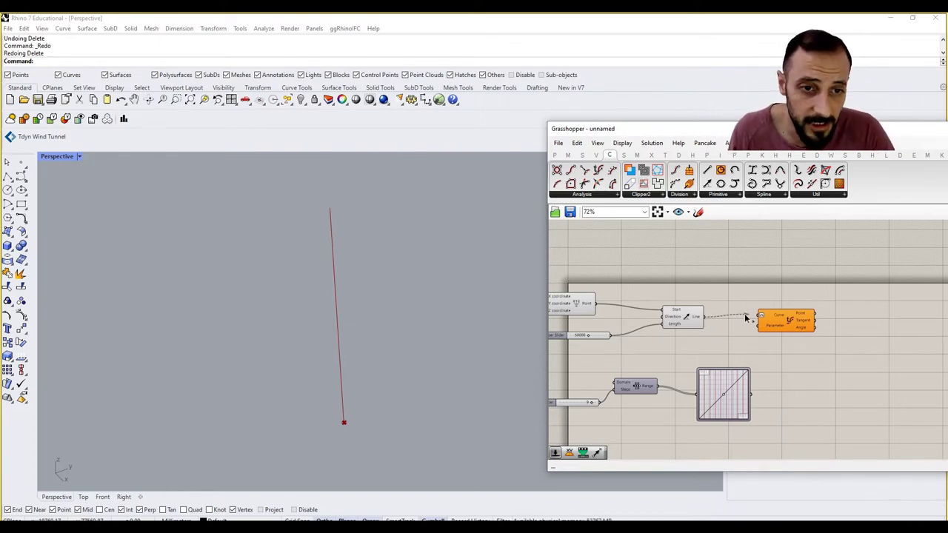
pyautogui.scroll(1, 766, 361)
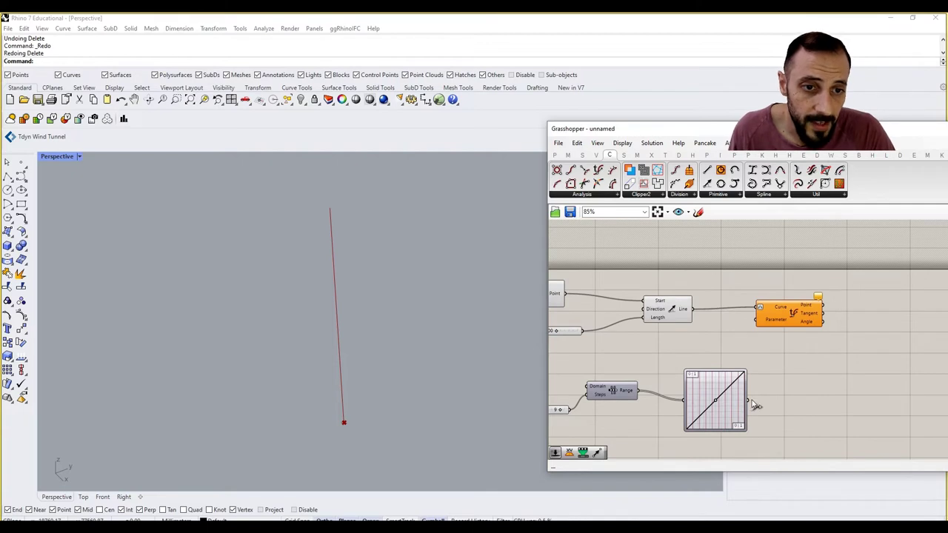
pyautogui.moveTo(750, 400); pyautogui.dragTo(760, 331)
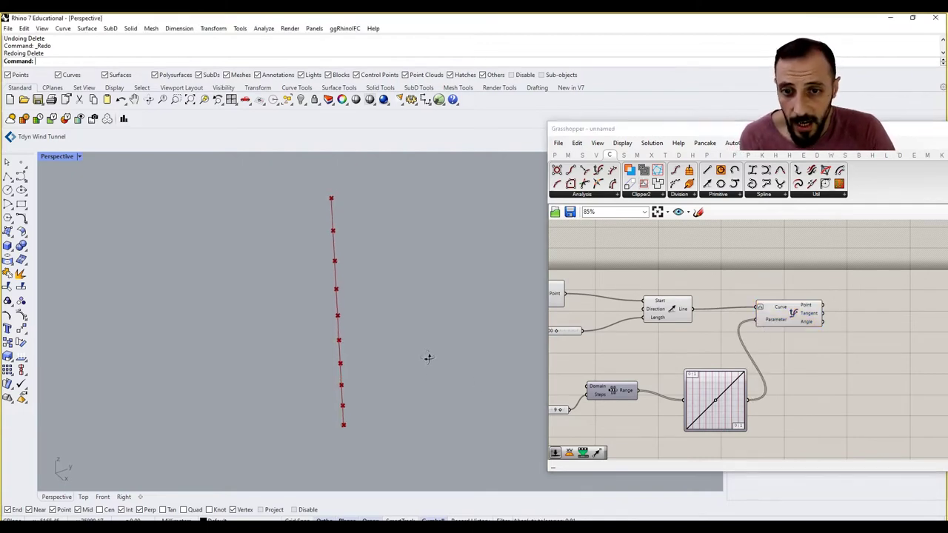
pyautogui.moveTo(427, 355); pyautogui.dragTo(454, 362, button='right')
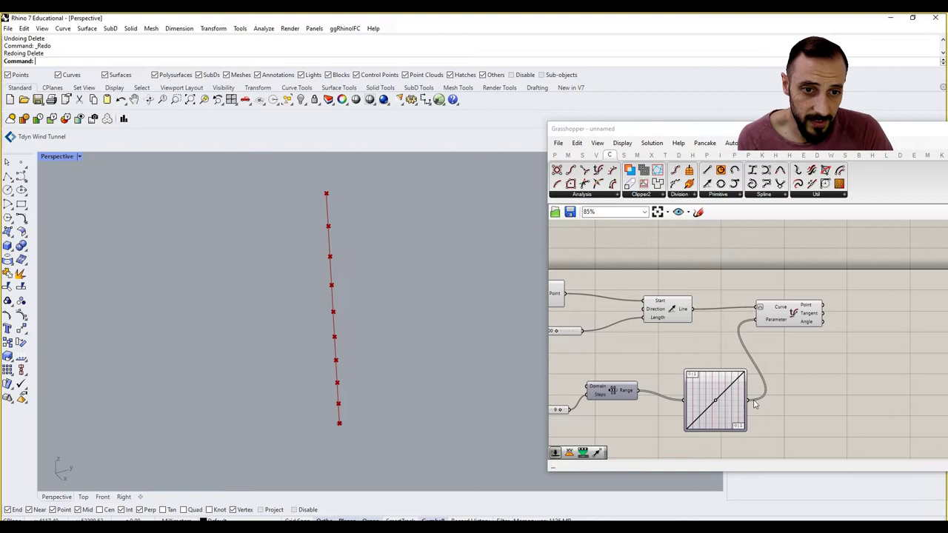
# Add a Panel beside the Graph Mapper and wire the mapper's output into it to read the mapped values
pyautogui.click(787, 404)
pyautogui.doubleClick(787, 406)
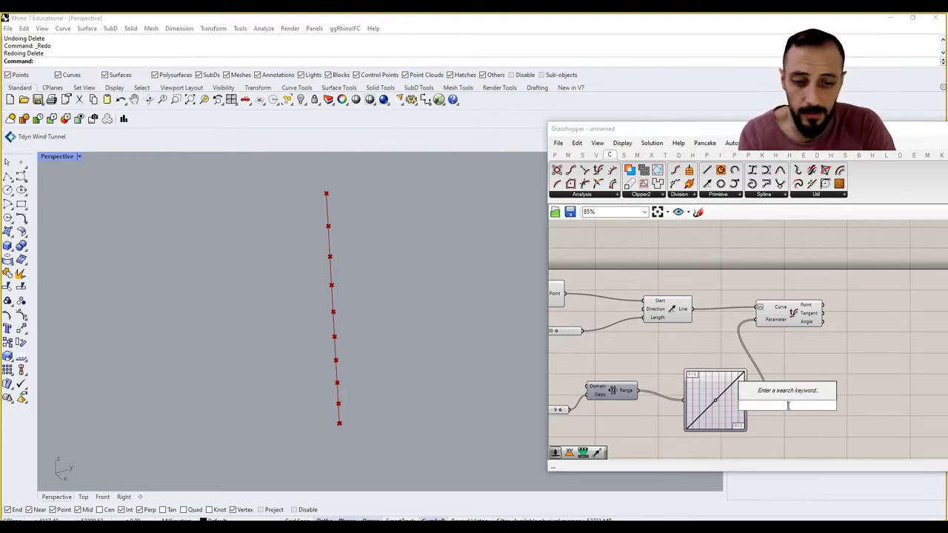
pyautogui.write('panel')
pyautogui.press('Return')
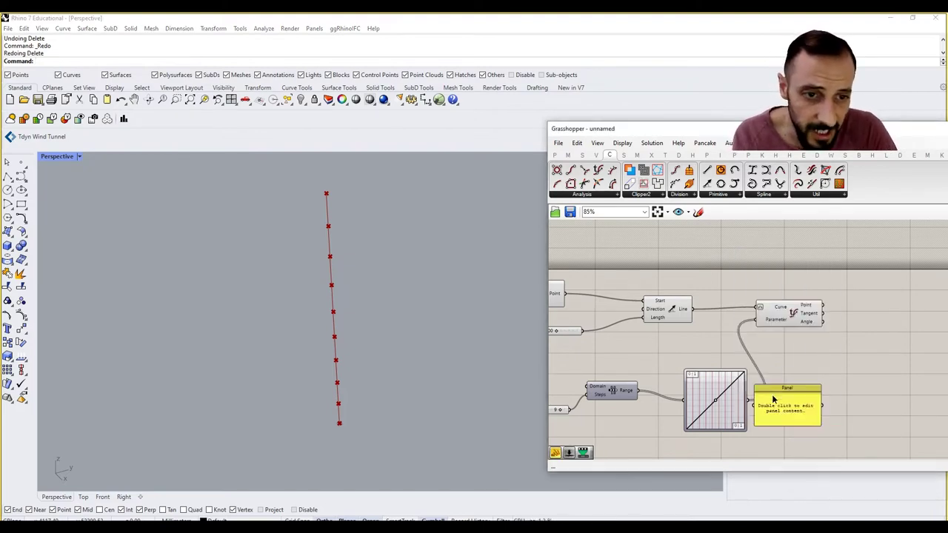
pyautogui.moveTo(748, 399); pyautogui.dragTo(754, 405)
pyautogui.moveTo(783, 412); pyautogui.dragTo(831, 445)
pyautogui.moveTo(849, 427); pyautogui.dragTo(824, 375, button='right')
pyautogui.moveTo(832, 371); pyautogui.dragTo(817, 401)
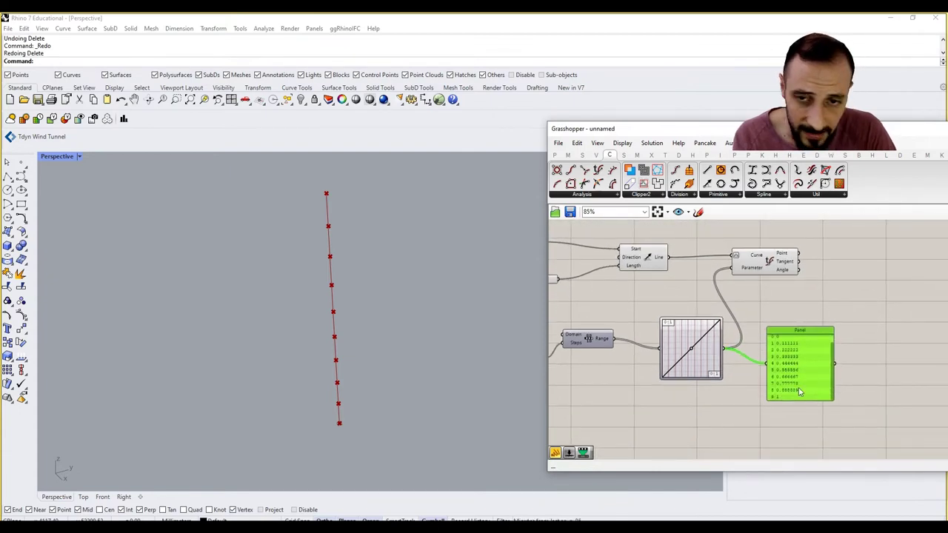
pyautogui.scroll(1, 784, 360)
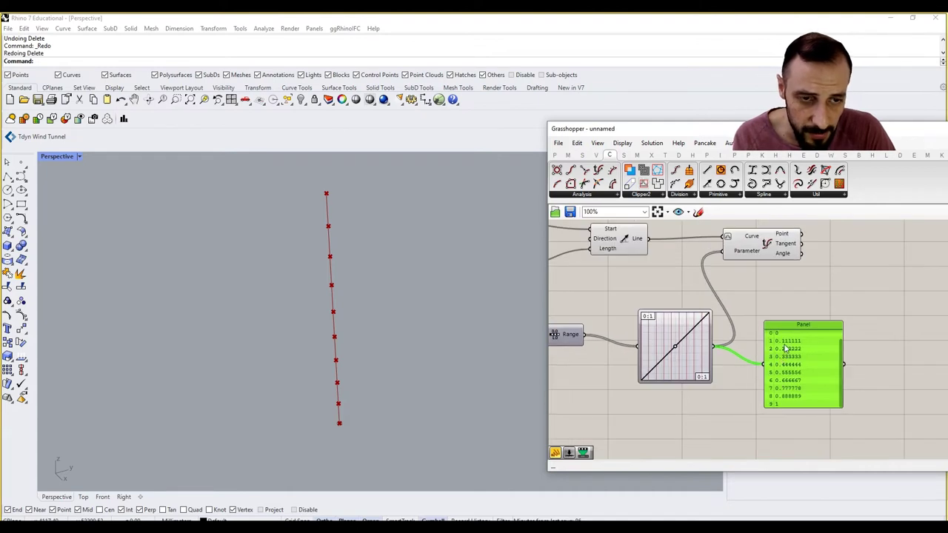
pyautogui.moveTo(778, 351); pyautogui.dragTo(780, 361, button='right')
# Bend the Power graph so that it rises steeply first and flattens toward the end, and delete the Panel
pyautogui.moveTo(676, 358)
pyautogui.mouseDown()
pyautogui.moveTo(681, 370)
pyautogui.moveTo(675, 334)
pyautogui.moveTo(677, 357)
pyautogui.moveTo(681, 342)
pyautogui.moveTo(686, 355)
pyautogui.moveTo(673, 340)
pyautogui.moveTo(686, 354)
pyautogui.moveTo(675, 371)
pyautogui.mouseUp()
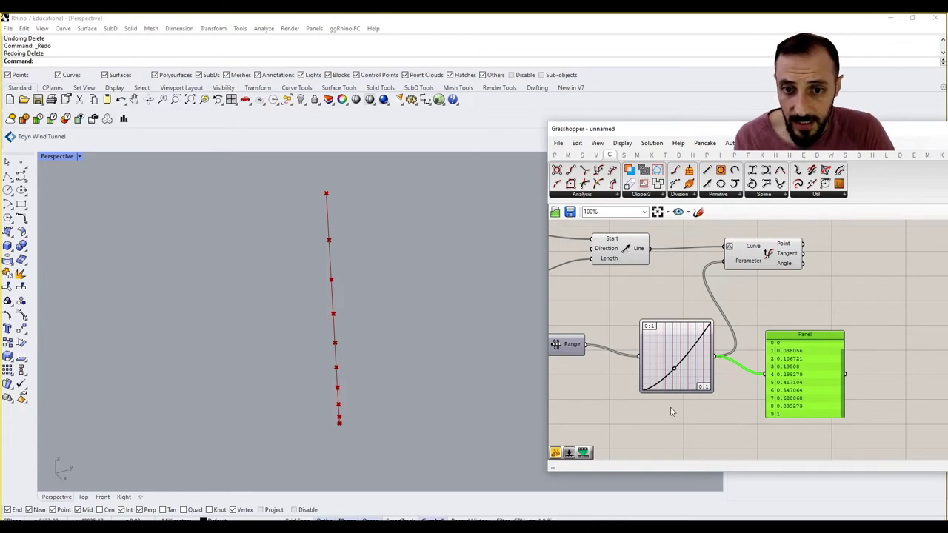
pyautogui.moveTo(675, 372); pyautogui.dragTo(692, 335)
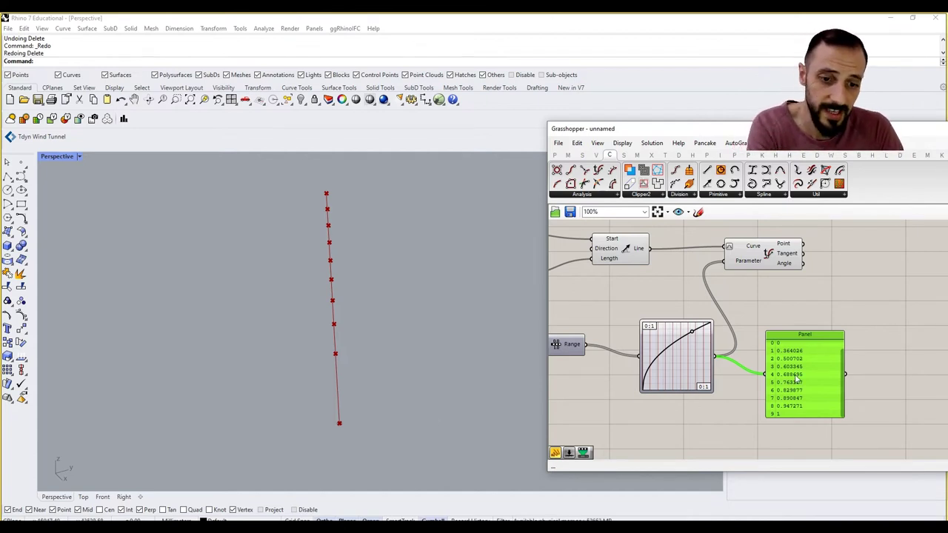
pyautogui.press('Delete')
# Duplicate the Graph Mapper below the original and set the copy's graph type to Sigmoid-Logits
pyautogui.click(661, 385)
pyautogui.moveTo(664, 385); pyautogui.dragTo(665, 413)
pyautogui.rightClick(665, 413)
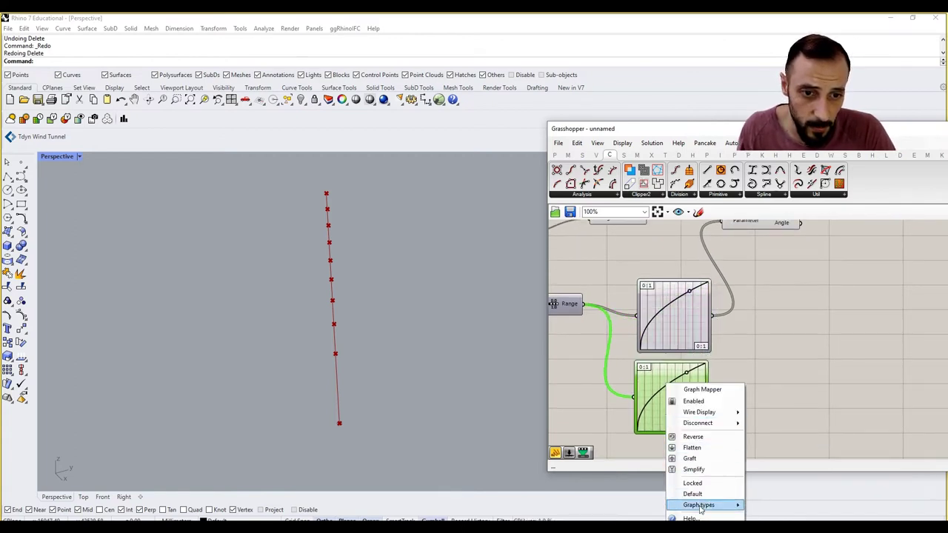
pyautogui.moveTo(700, 508)
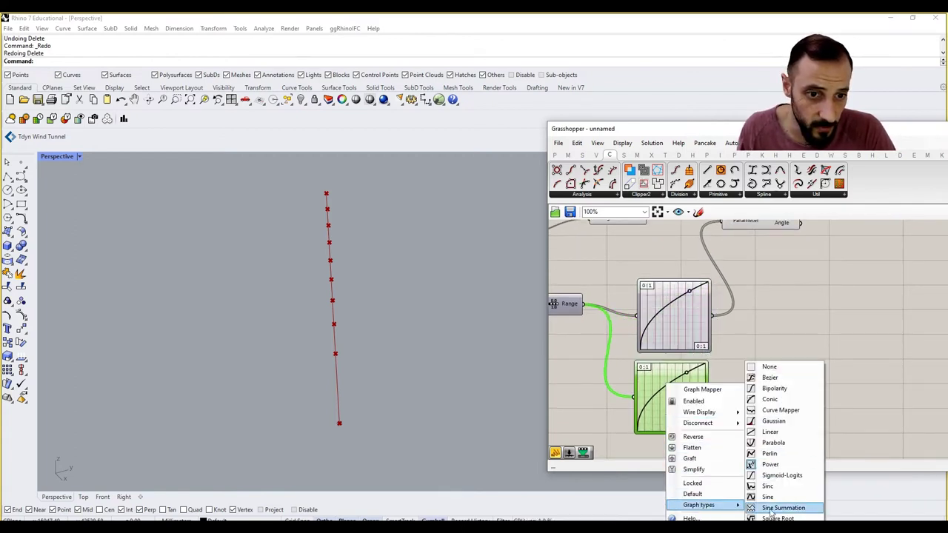
pyautogui.click(782, 475)
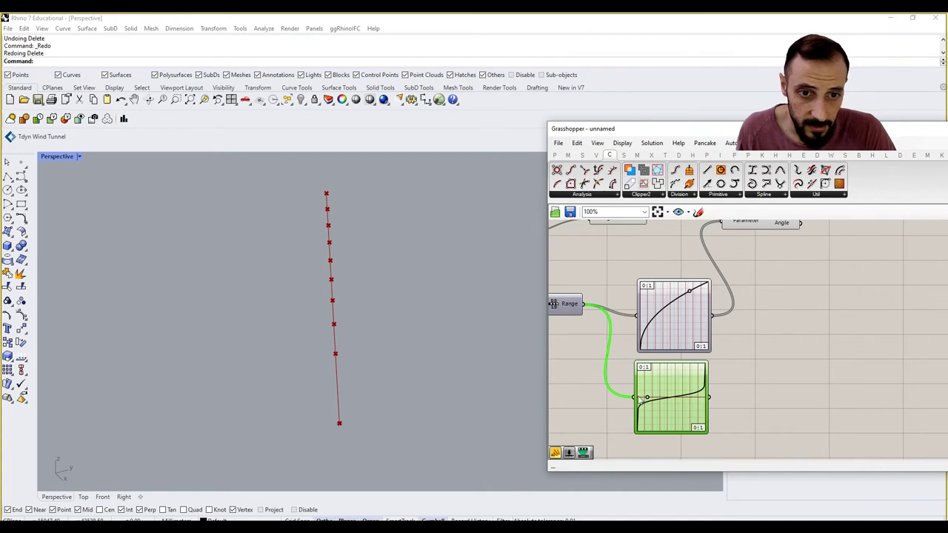
# Wire the Sigmoid-Logits Graph Mapper to the Parameter input and shape its graph into an S-curve that is steep in the middle
pyautogui.moveTo(649, 398); pyautogui.dragTo(716, 236)
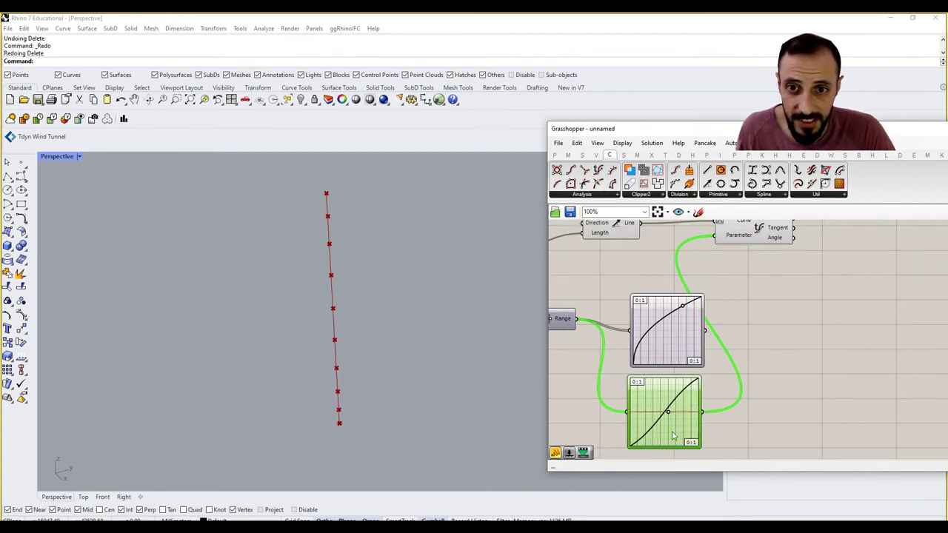
pyautogui.moveTo(668, 412)
pyautogui.mouseDown()
pyautogui.moveTo(655, 413)
pyautogui.moveTo(672, 411)
pyautogui.mouseUp()
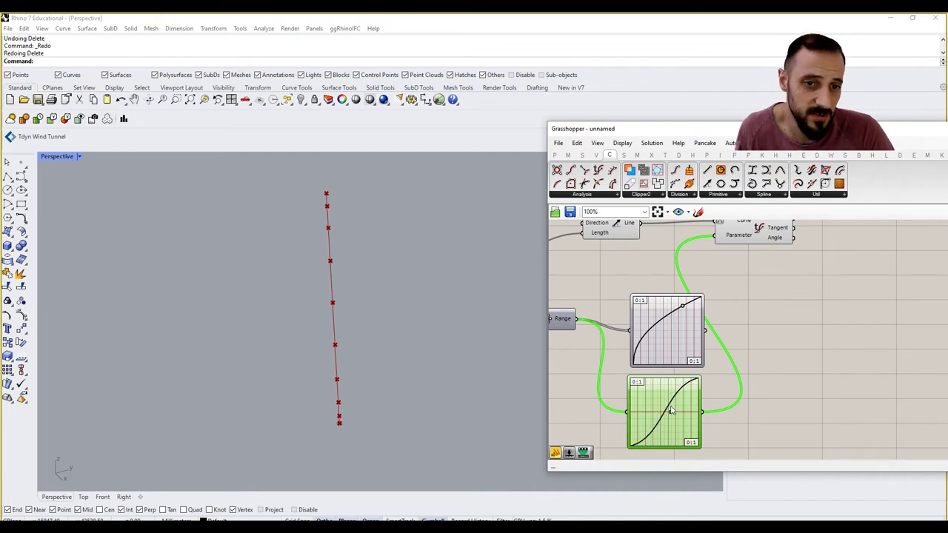
pyautogui.moveTo(672, 411); pyautogui.dragTo(660, 363, button='right')
pyautogui.rightClick(672, 381)
pyautogui.click(755, 363)
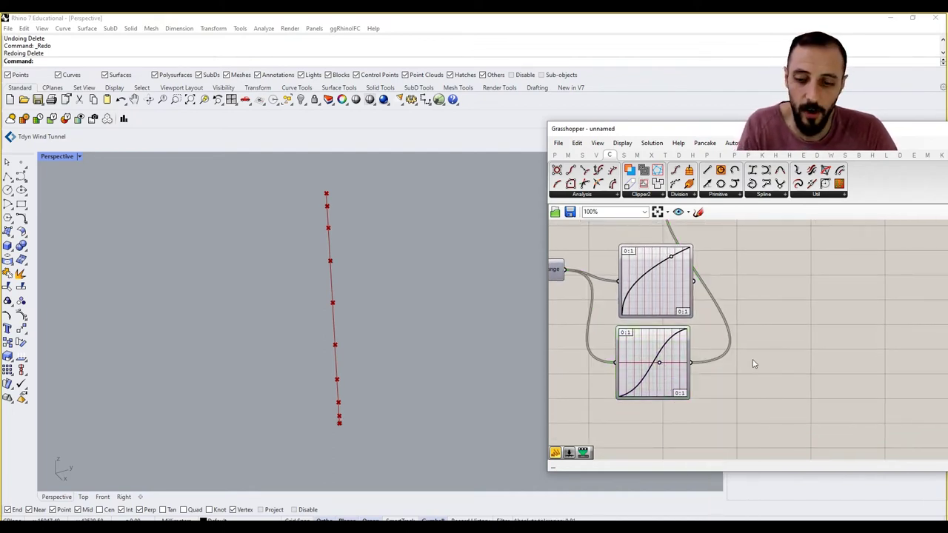
# Duplicate the Sigmoid-Logits Graph Mapper and place the copy below it
pyautogui.click(658, 380)
pyautogui.hotkey('ctrl', 'c')
pyautogui.hotkey('ctrl', 'v')
pyautogui.moveTo(665, 384); pyautogui.dragTo(657, 339, button='right')
pyautogui.moveTo(657, 339); pyautogui.dragTo(658, 424)
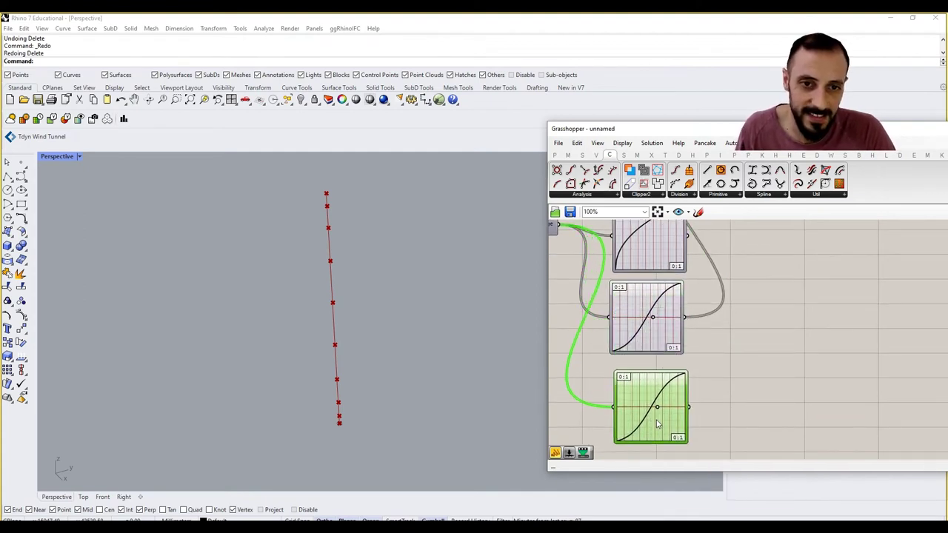
# Try the Parabola graph type on the third Graph Mapper, wiring it to the Parameter input and flattening the parabola
pyautogui.rightClick(657, 424)
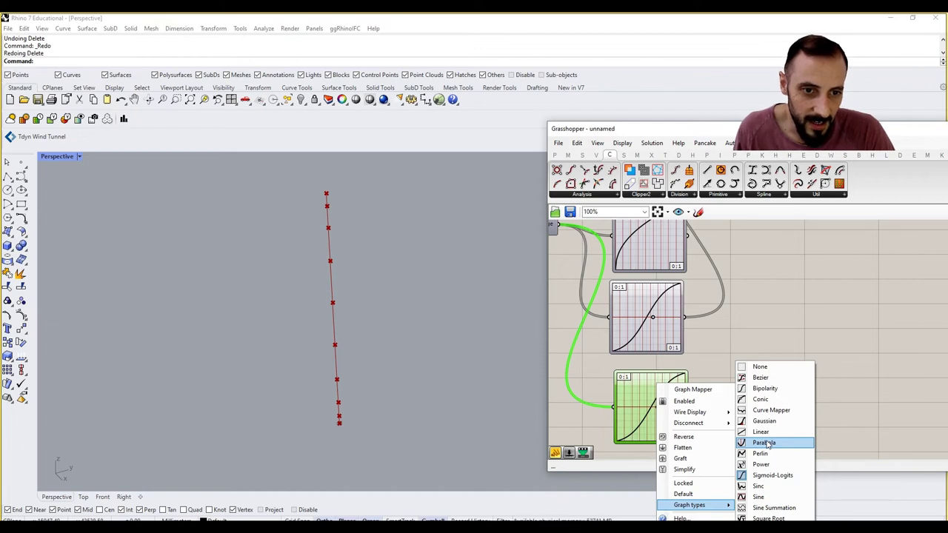
pyautogui.click(766, 442)
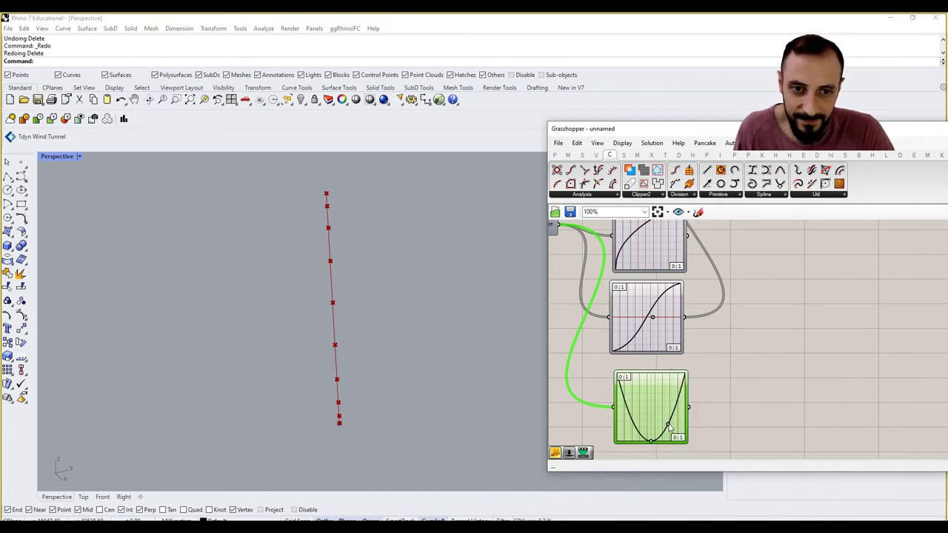
pyautogui.scroll(-3, 688, 408)
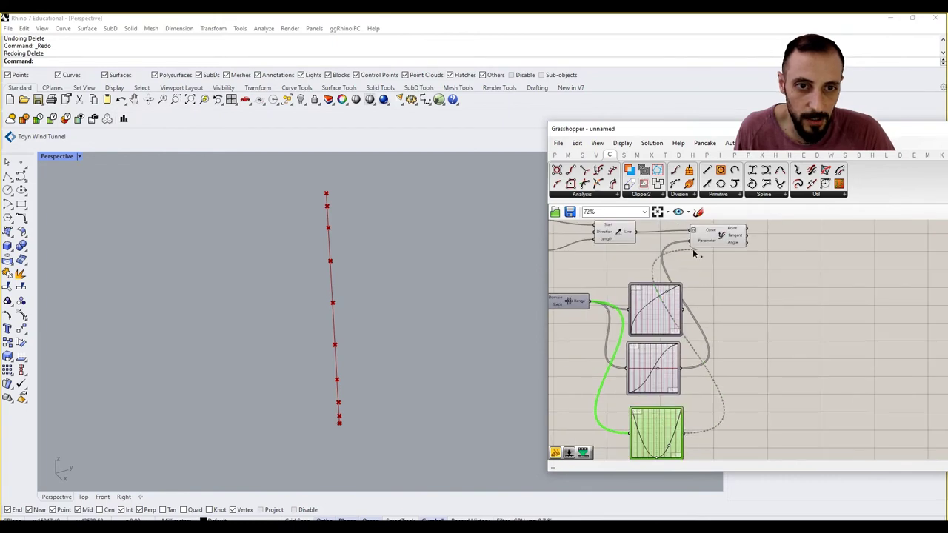
pyautogui.moveTo(713, 399); pyautogui.dragTo(709, 333, button='right')
pyautogui.scroll(3, 664, 383)
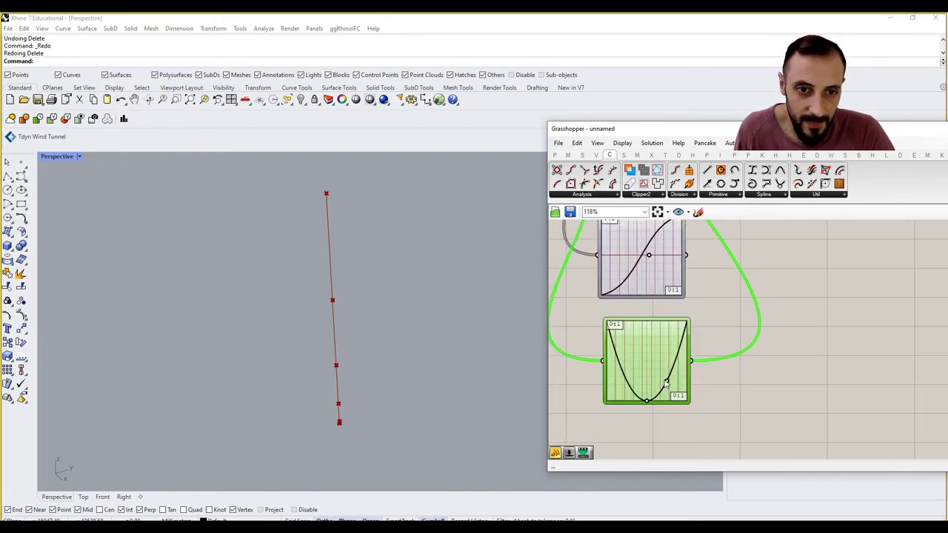
pyautogui.moveTo(667, 380); pyautogui.dragTo(667, 383)
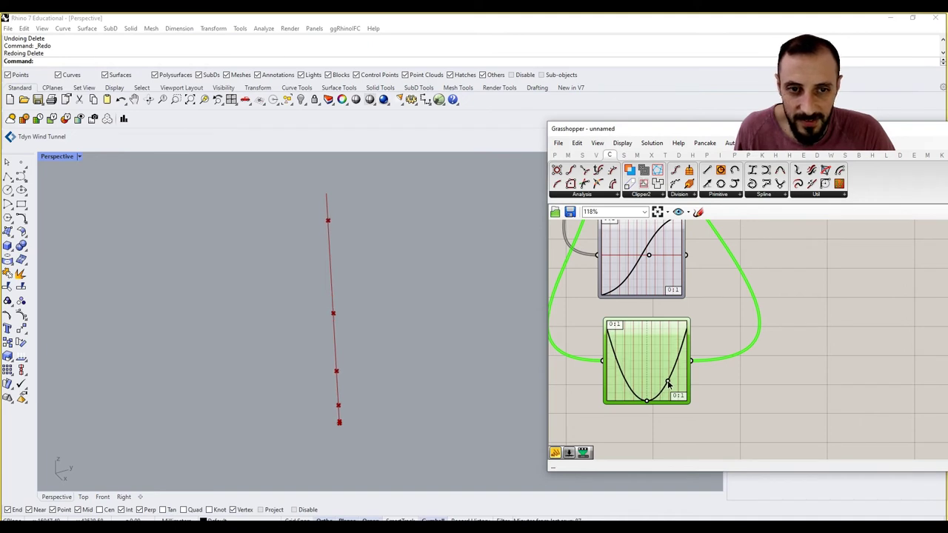
pyautogui.moveTo(668, 383); pyautogui.dragTo(671, 386)
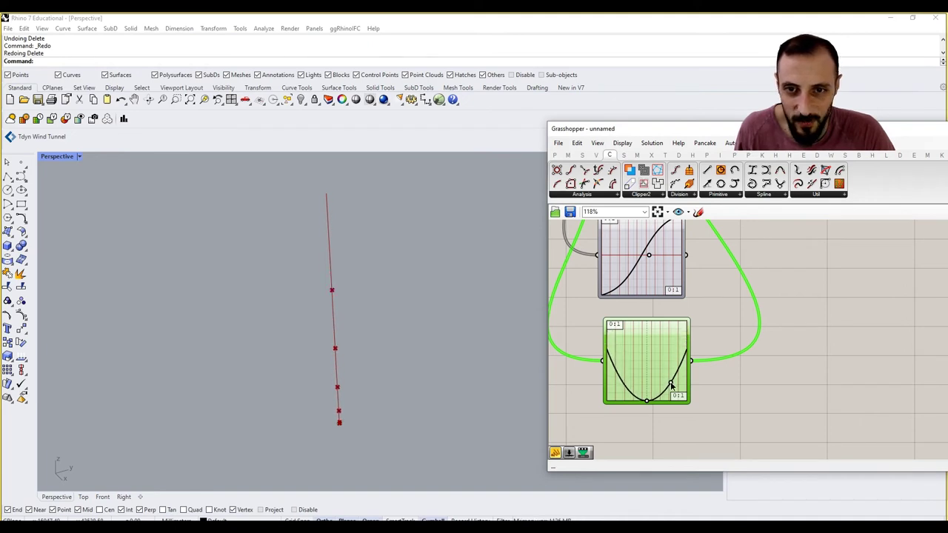
# Try the Conic graph type on the third Graph Mapper and bend its curve slightly below the diagonal
pyautogui.scroll(-3, 680, 385)
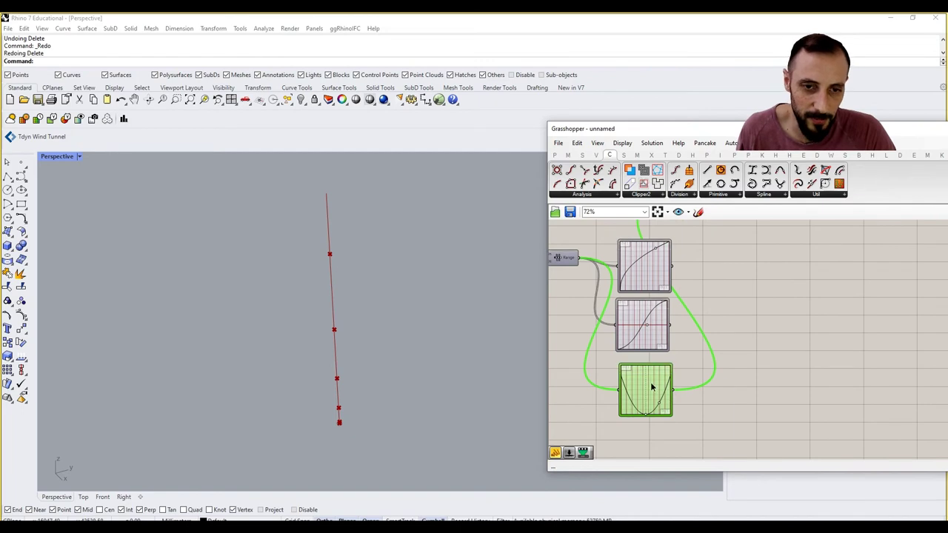
pyautogui.rightClick(652, 383)
pyautogui.moveTo(709, 506)
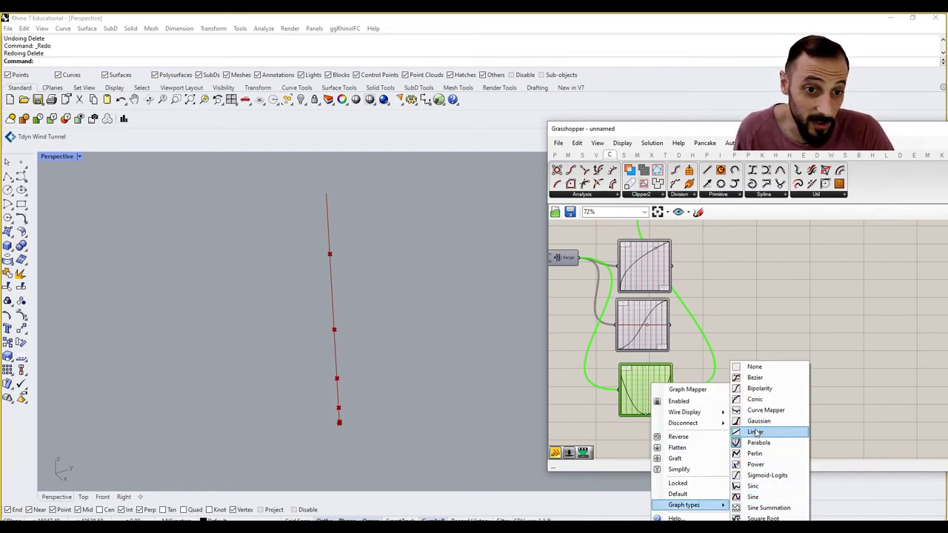
pyautogui.click(755, 399)
pyautogui.scroll(4, 648, 394)
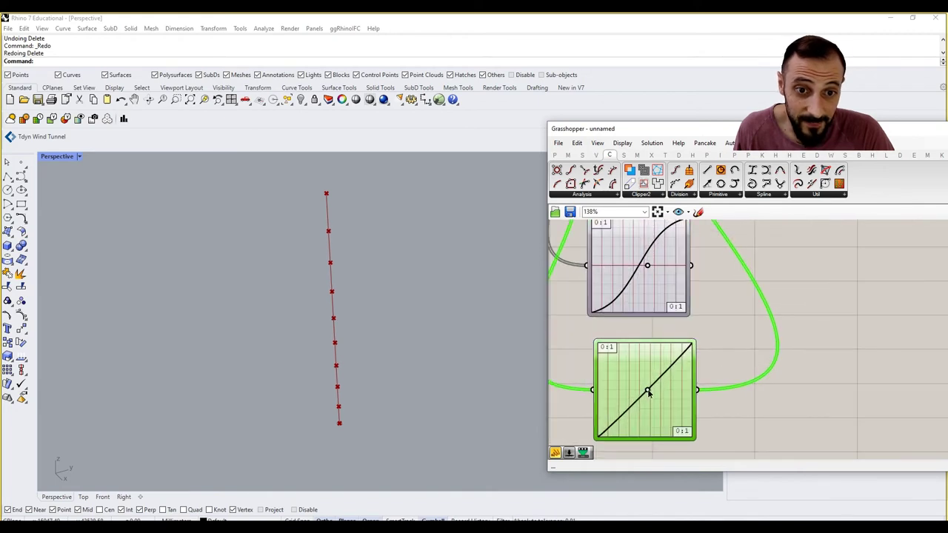
pyautogui.moveTo(648, 394)
pyautogui.mouseDown()
pyautogui.moveTo(666, 408)
pyautogui.moveTo(613, 372)
pyautogui.moveTo(658, 398)
pyautogui.moveTo(634, 384)
pyautogui.moveTo(651, 395)
pyautogui.mouseUp()
# Set the third Graph Mapper's graph type to Bipolarity and shape its curve to be flat in the middle and steep at both ends
pyautogui.rightClick(635, 370)
pyautogui.moveTo(685, 489)
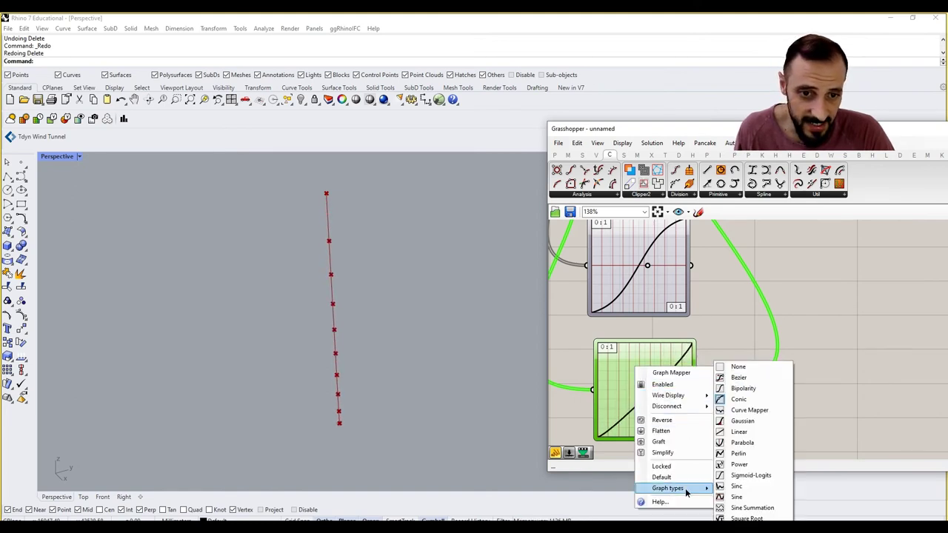
pyautogui.click(742, 378)
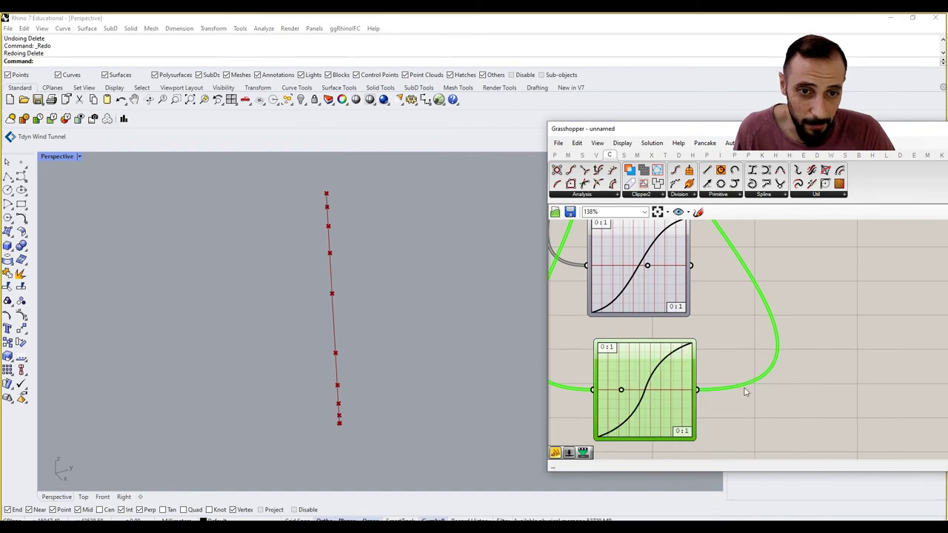
pyautogui.moveTo(622, 392); pyautogui.dragTo(668, 389)
# Wire the Power Graph Mapper back into the Parameter input of Evaluate Curve and move Evaluate Curve farther away from the mappers
pyautogui.scroll(-4, 668, 374)
pyautogui.scroll(-2, 725, 365)
pyautogui.scroll(2, 722, 347)
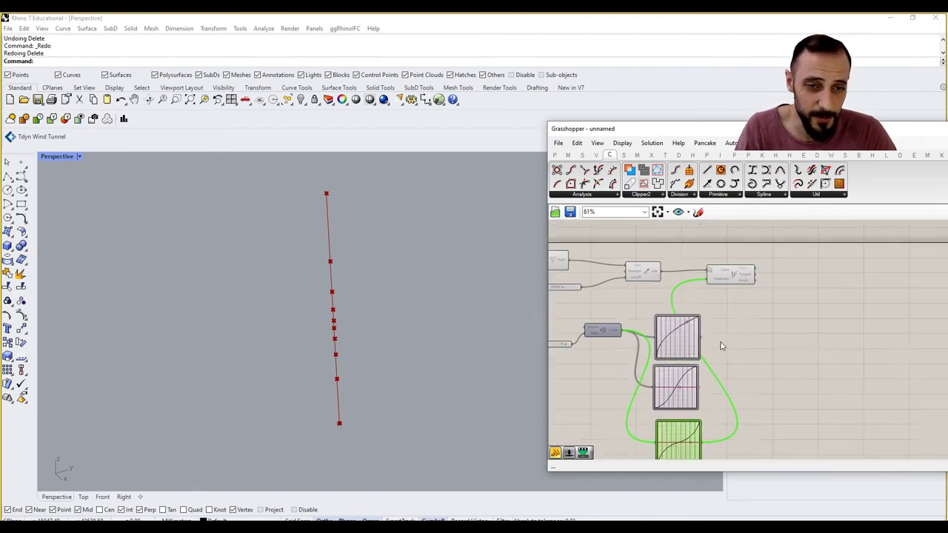
pyautogui.click(721, 345)
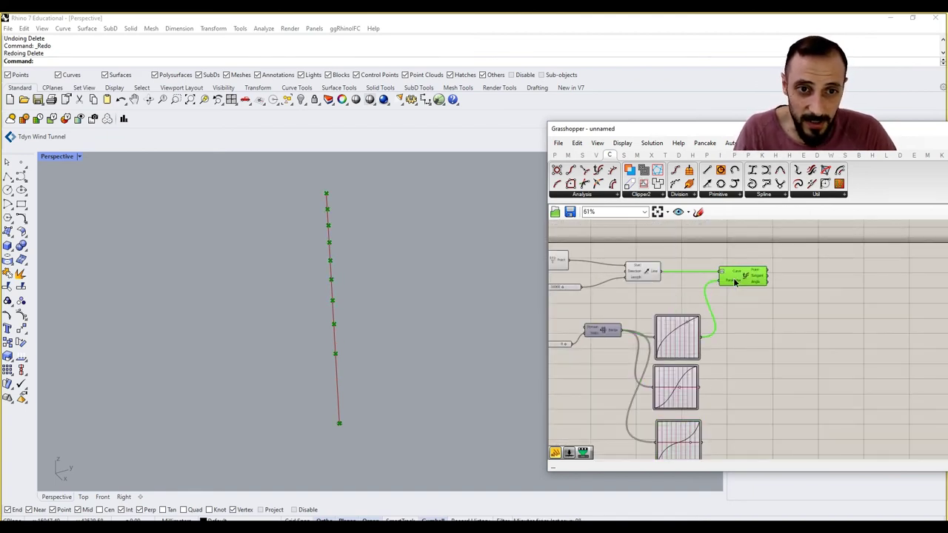
pyautogui.moveTo(735, 282); pyautogui.dragTo(790, 281)
pyautogui.scroll(-1, 749, 326)
pyautogui.click(754, 370)
pyautogui.moveTo(753, 370); pyautogui.dragTo(754, 333, button='right')
pyautogui.scroll(-2, 744, 332)
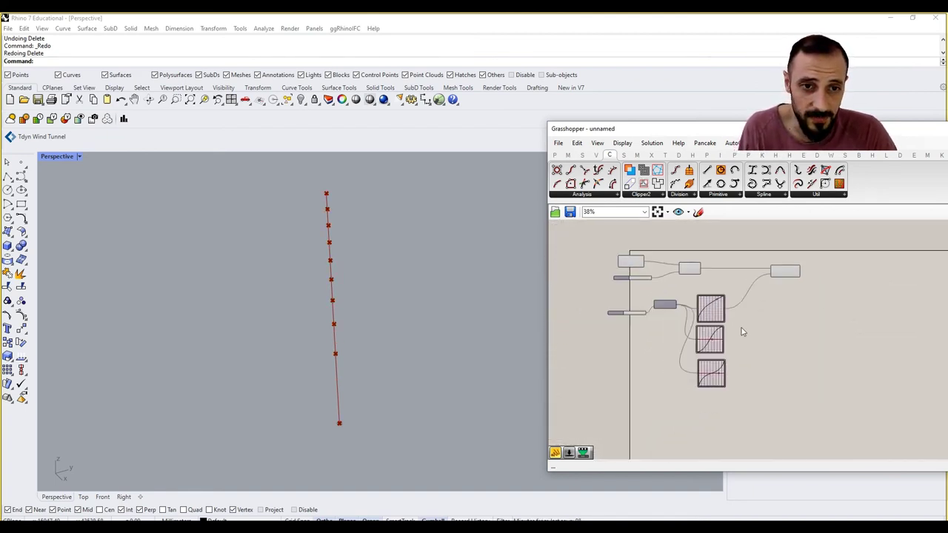
# Group the three Graph Mappers together
pyautogui.scroll(3, 743, 332)
pyautogui.moveTo(741, 265); pyautogui.dragTo(669, 444)
pyautogui.moveTo(702, 368); pyautogui.dragTo(729, 363)
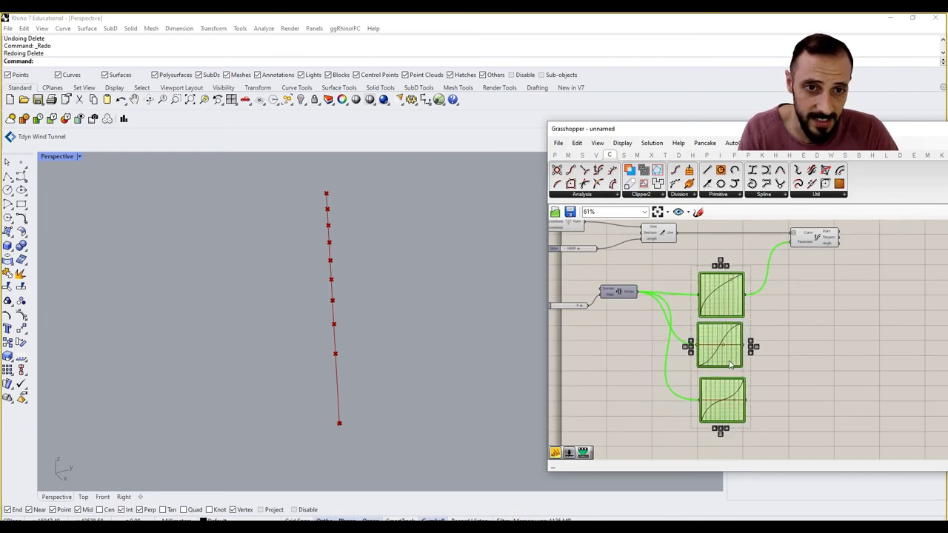
pyautogui.hotkey('ctrl', 'g')
# Add a Scribble above the Graph Mapper group with the text "Uneven Curve Division"
pyautogui.doubleClick(593, 374)
pyautogui.write('s')
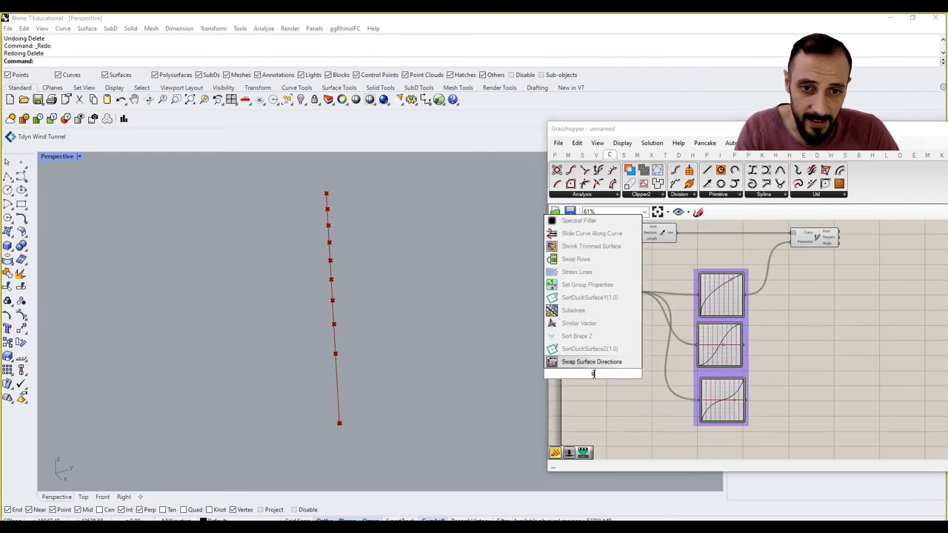
pyautogui.write('cr')
pyautogui.click(575, 338)
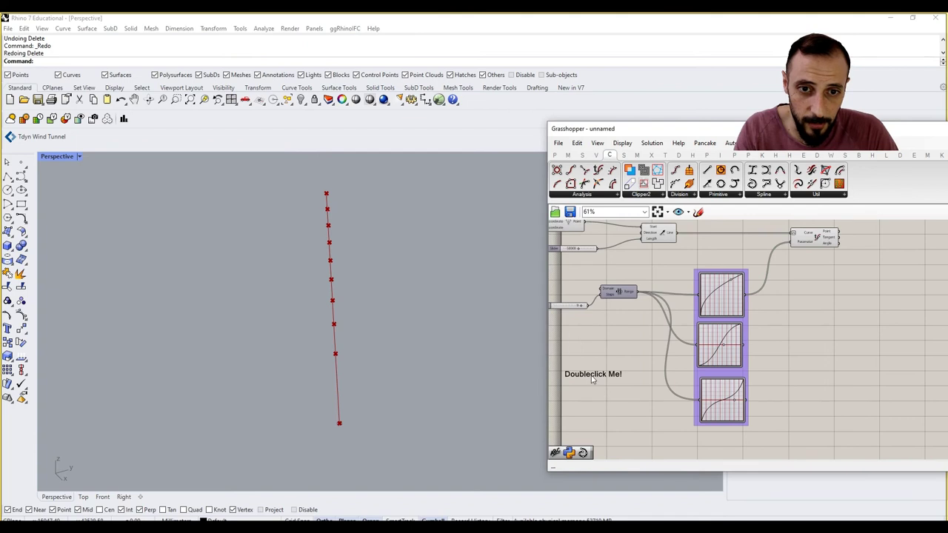
pyautogui.doubleClick(724, 267)
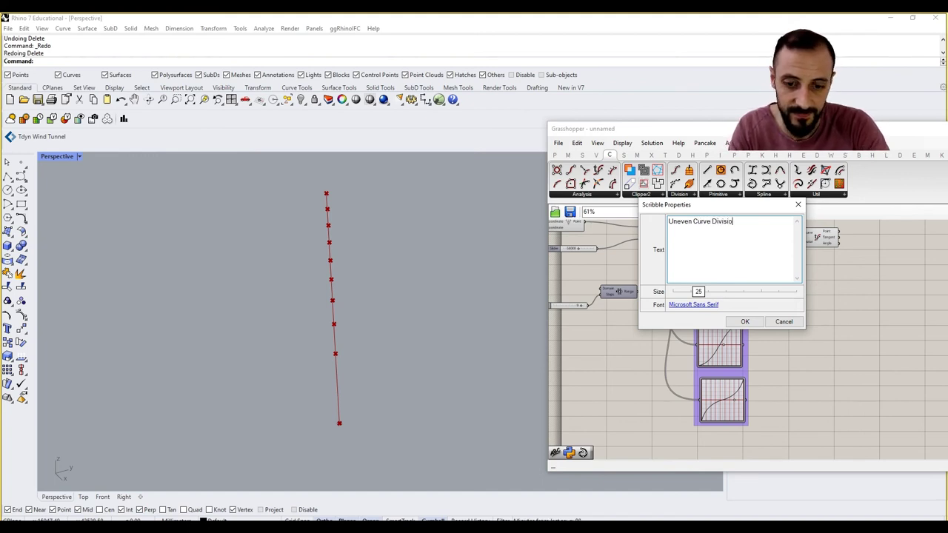
pyautogui.click(749, 324)
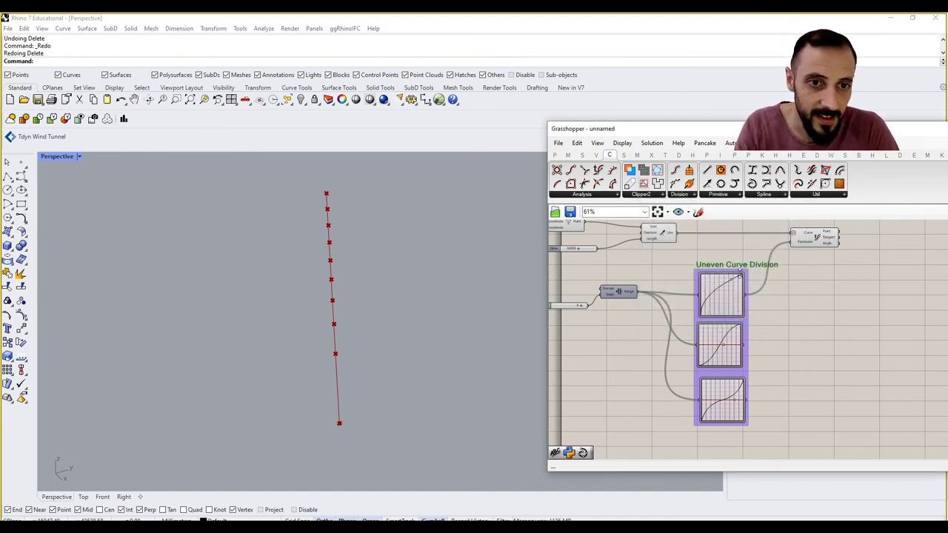
# Add the "Uneven Curve Division" scribble to the Graph Mapper group
pyautogui.scroll(2, 728, 264)
pyautogui.rightClick(729, 274)
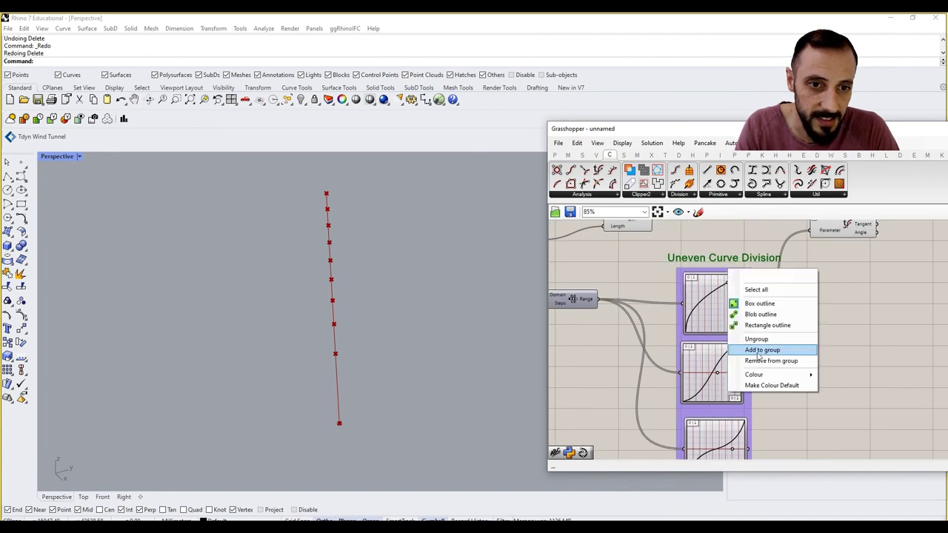
pyautogui.click(763, 349)
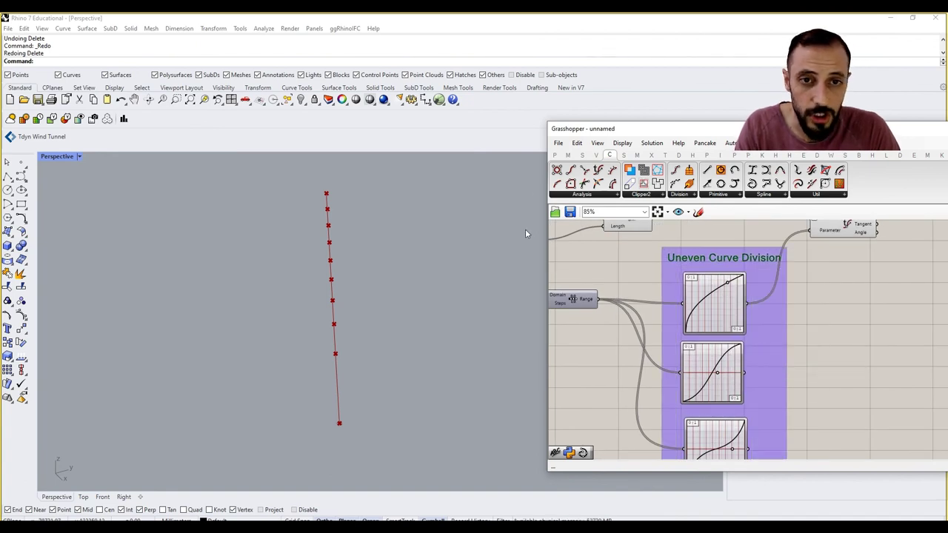